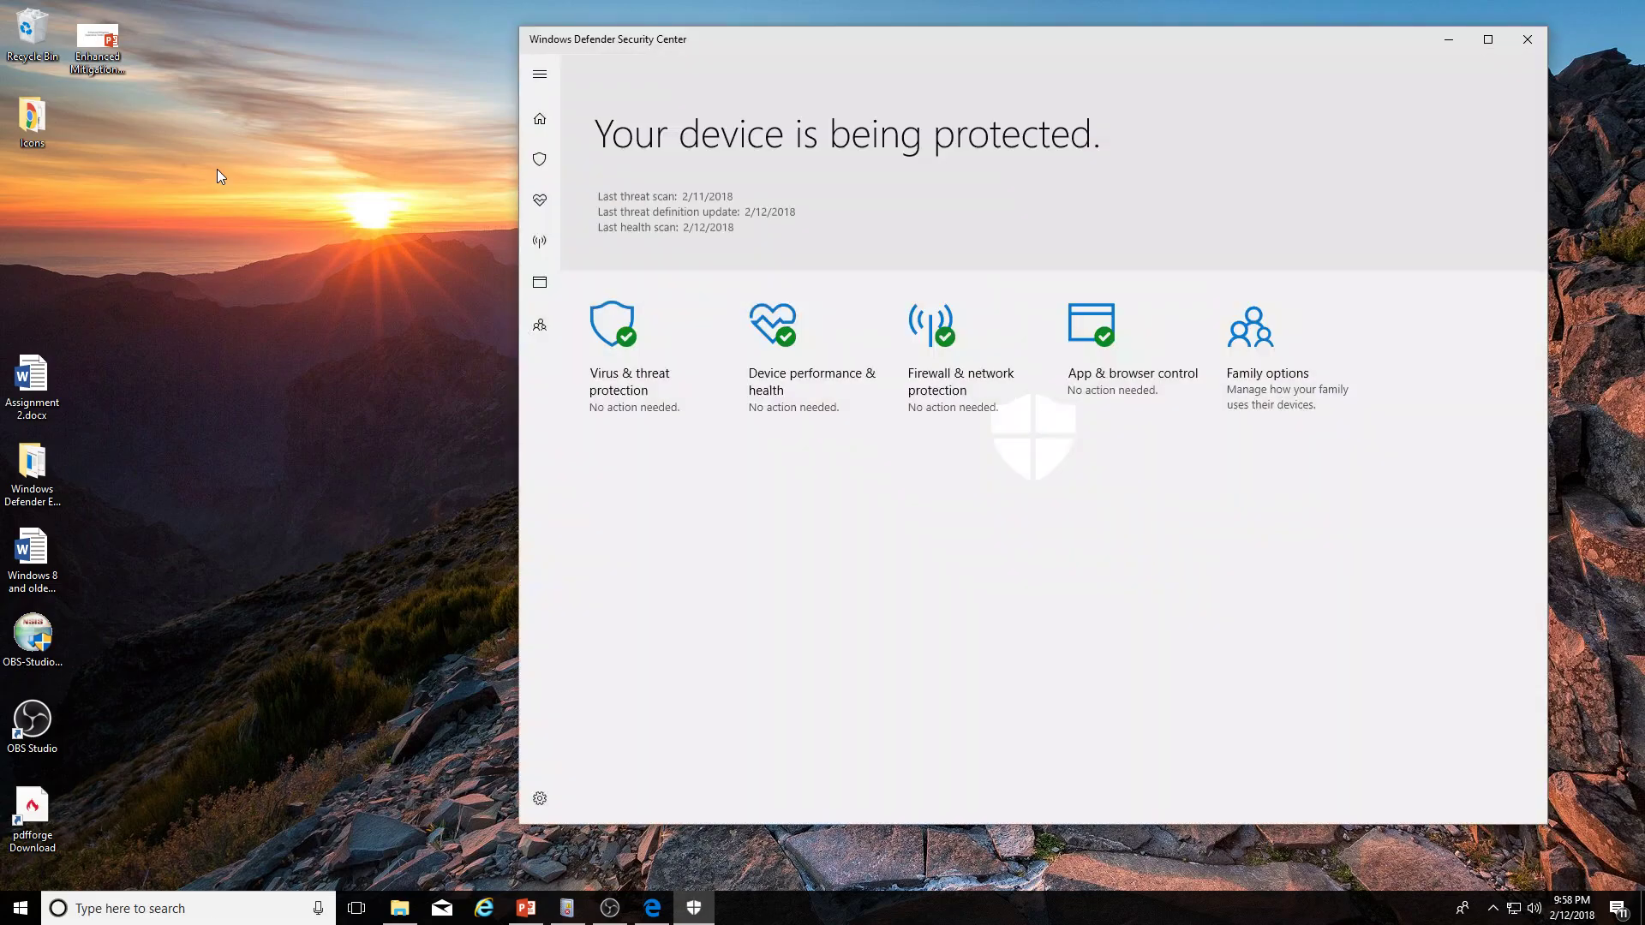
Open the list of protected folders for Controlled folder access in the Virus & threat protection settings.
left_click(625, 350)
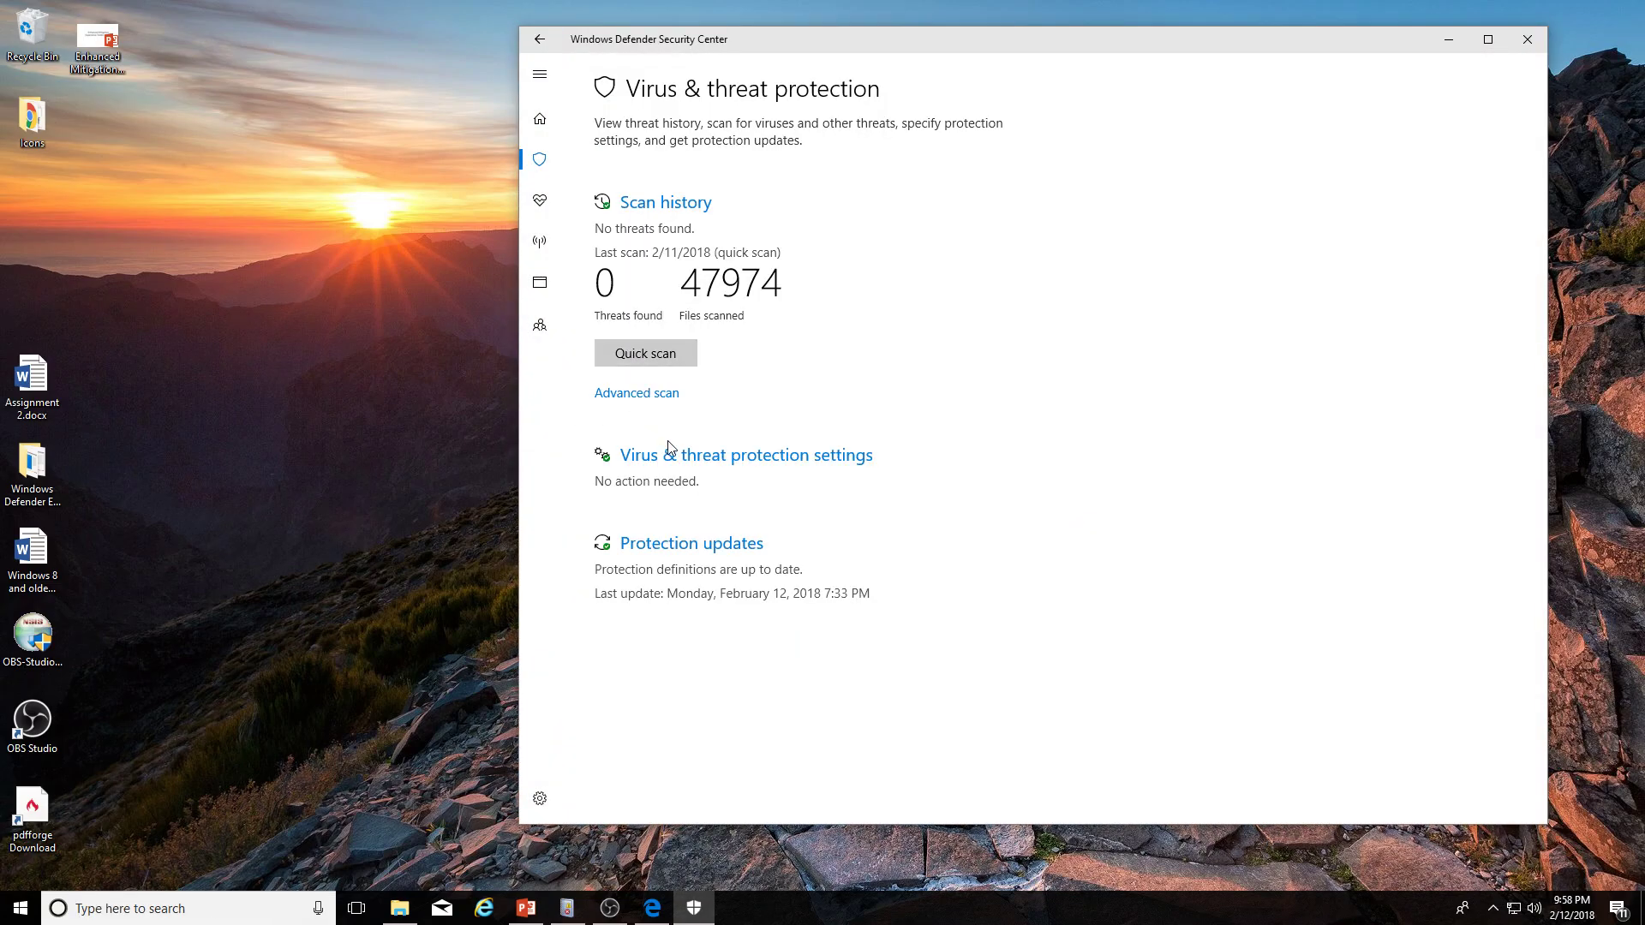
left_click(691, 461)
scroll(673, 476, "down", 6)
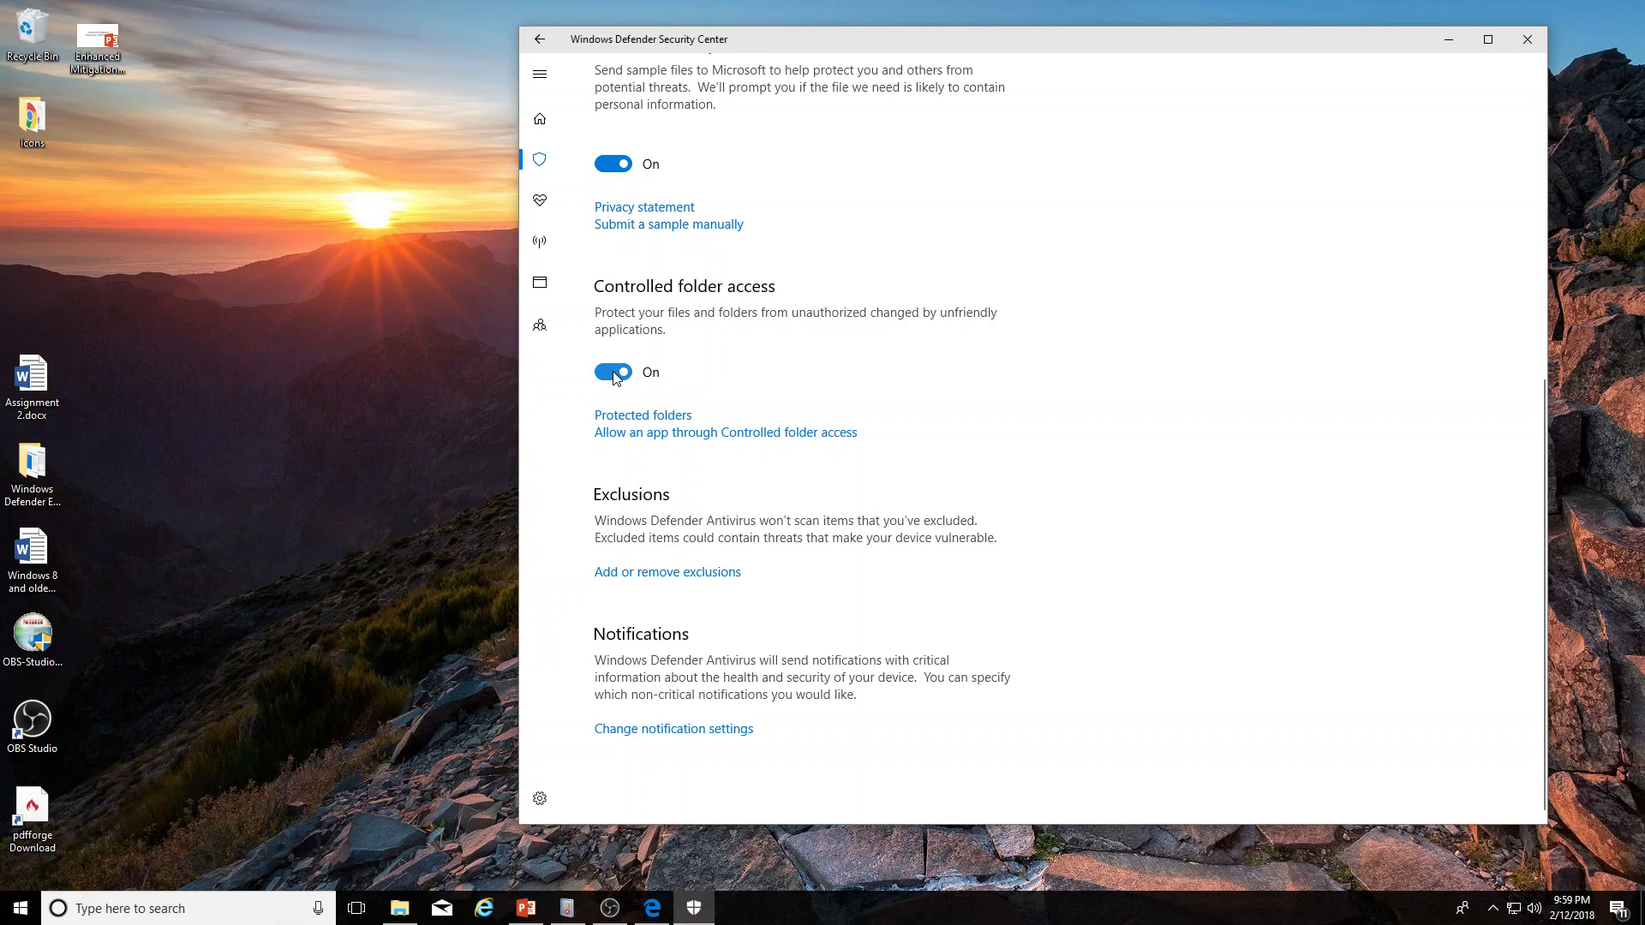
left_click(653, 417)
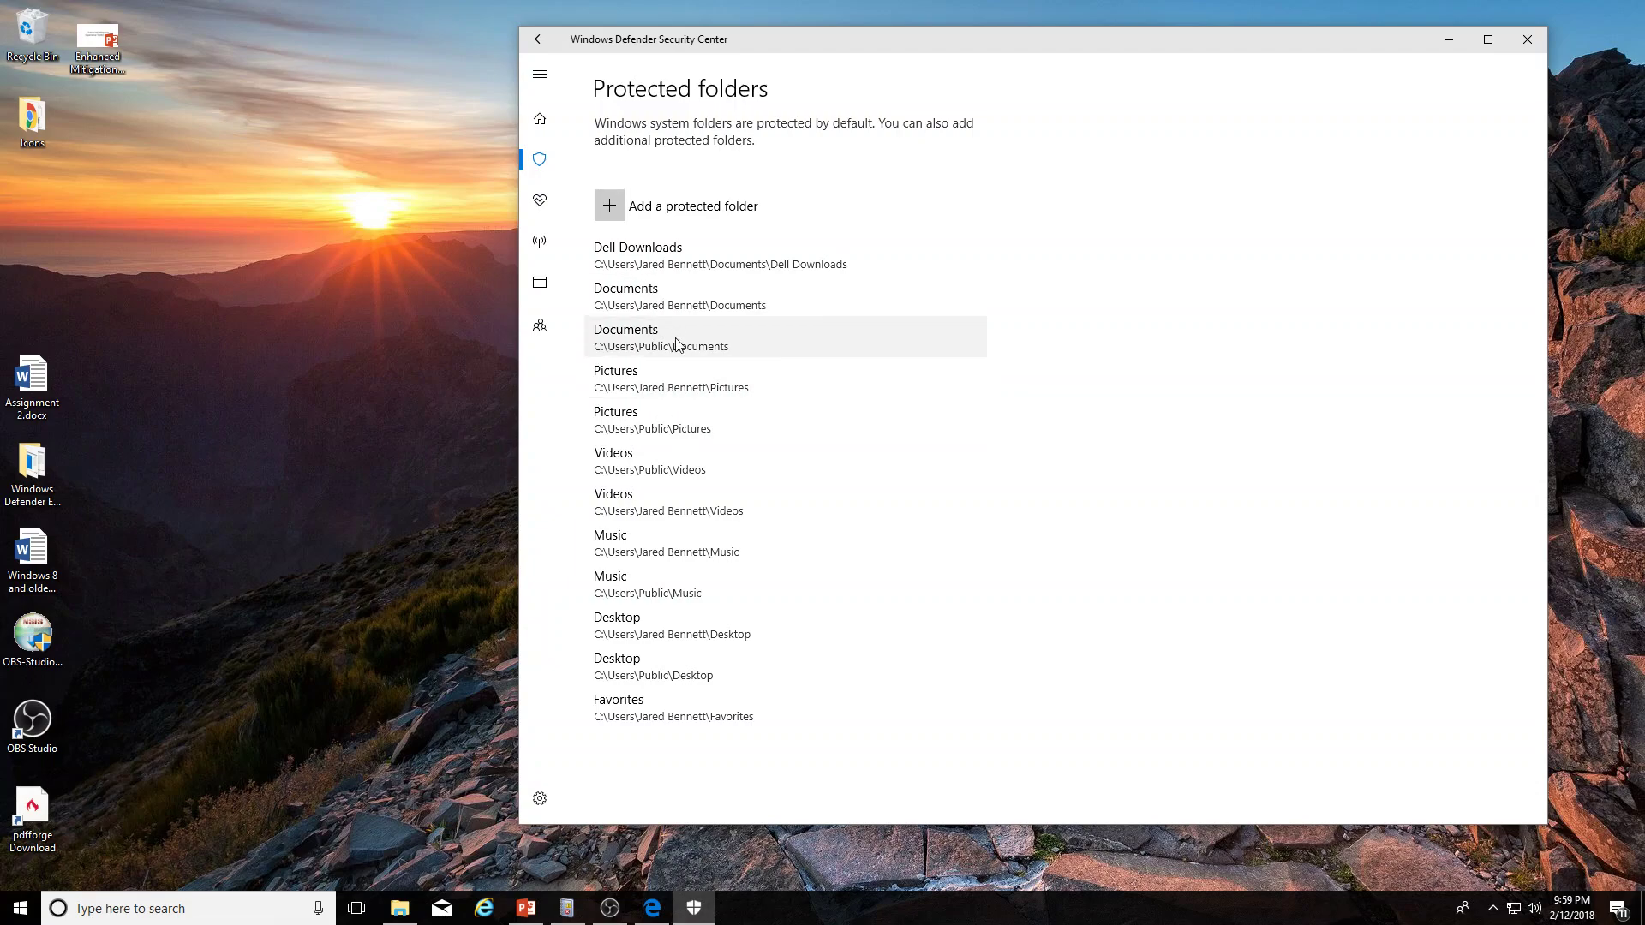
Add the OneNote Notebooks folder from Documents to the protected folders and authorize the change.
left_click(610, 206)
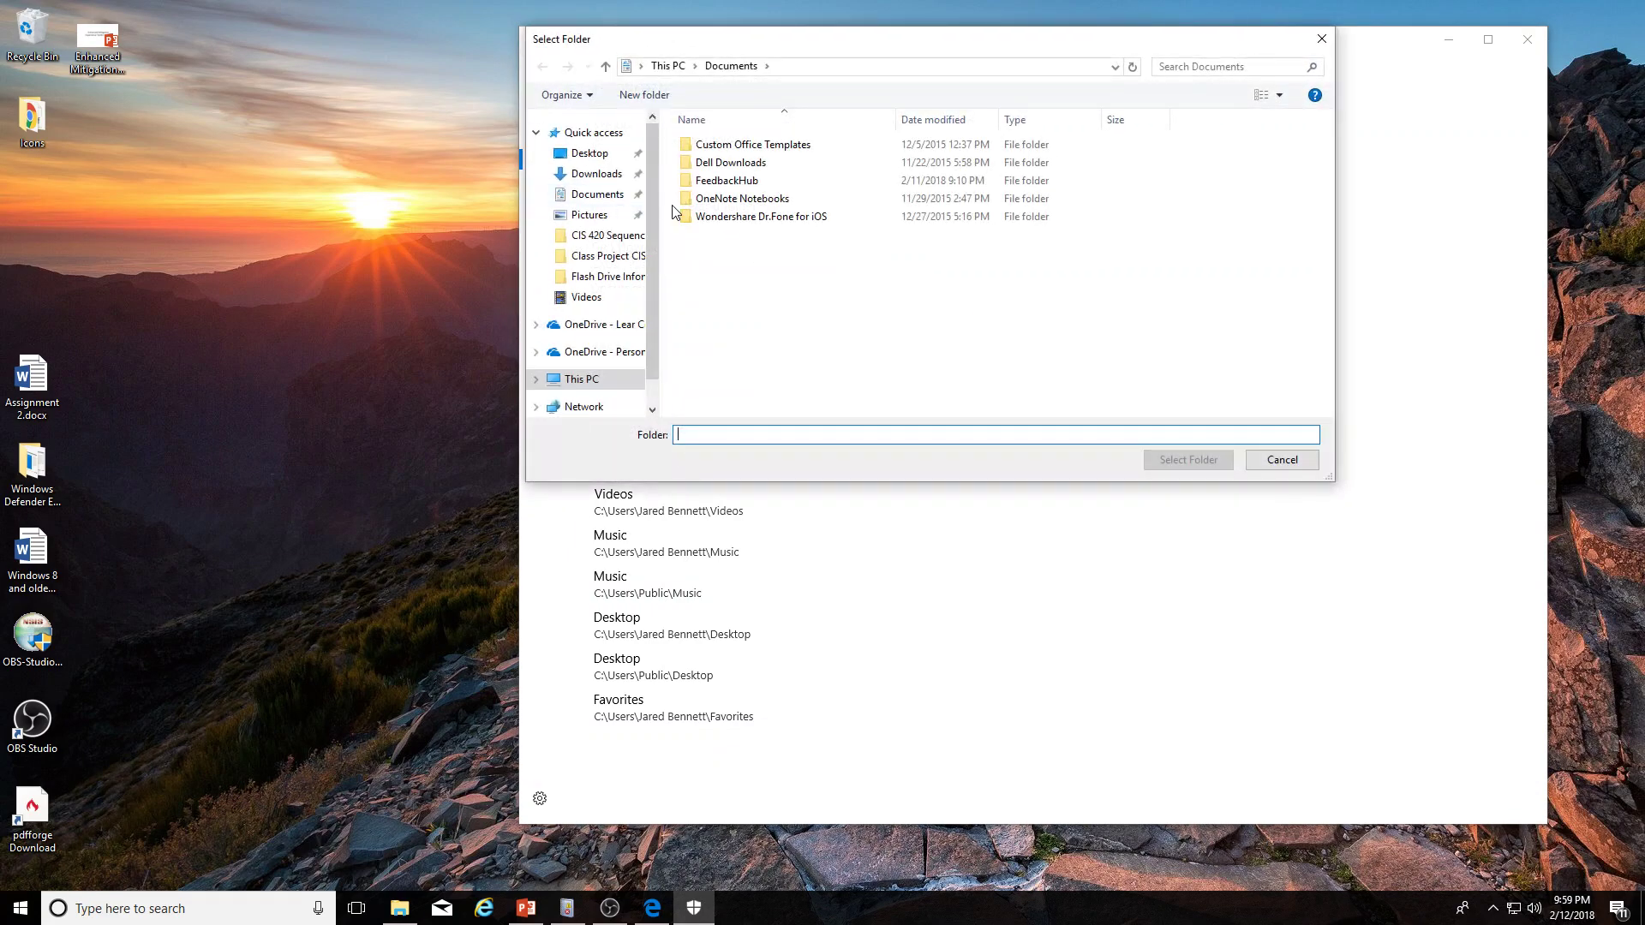
left_click(750, 203)
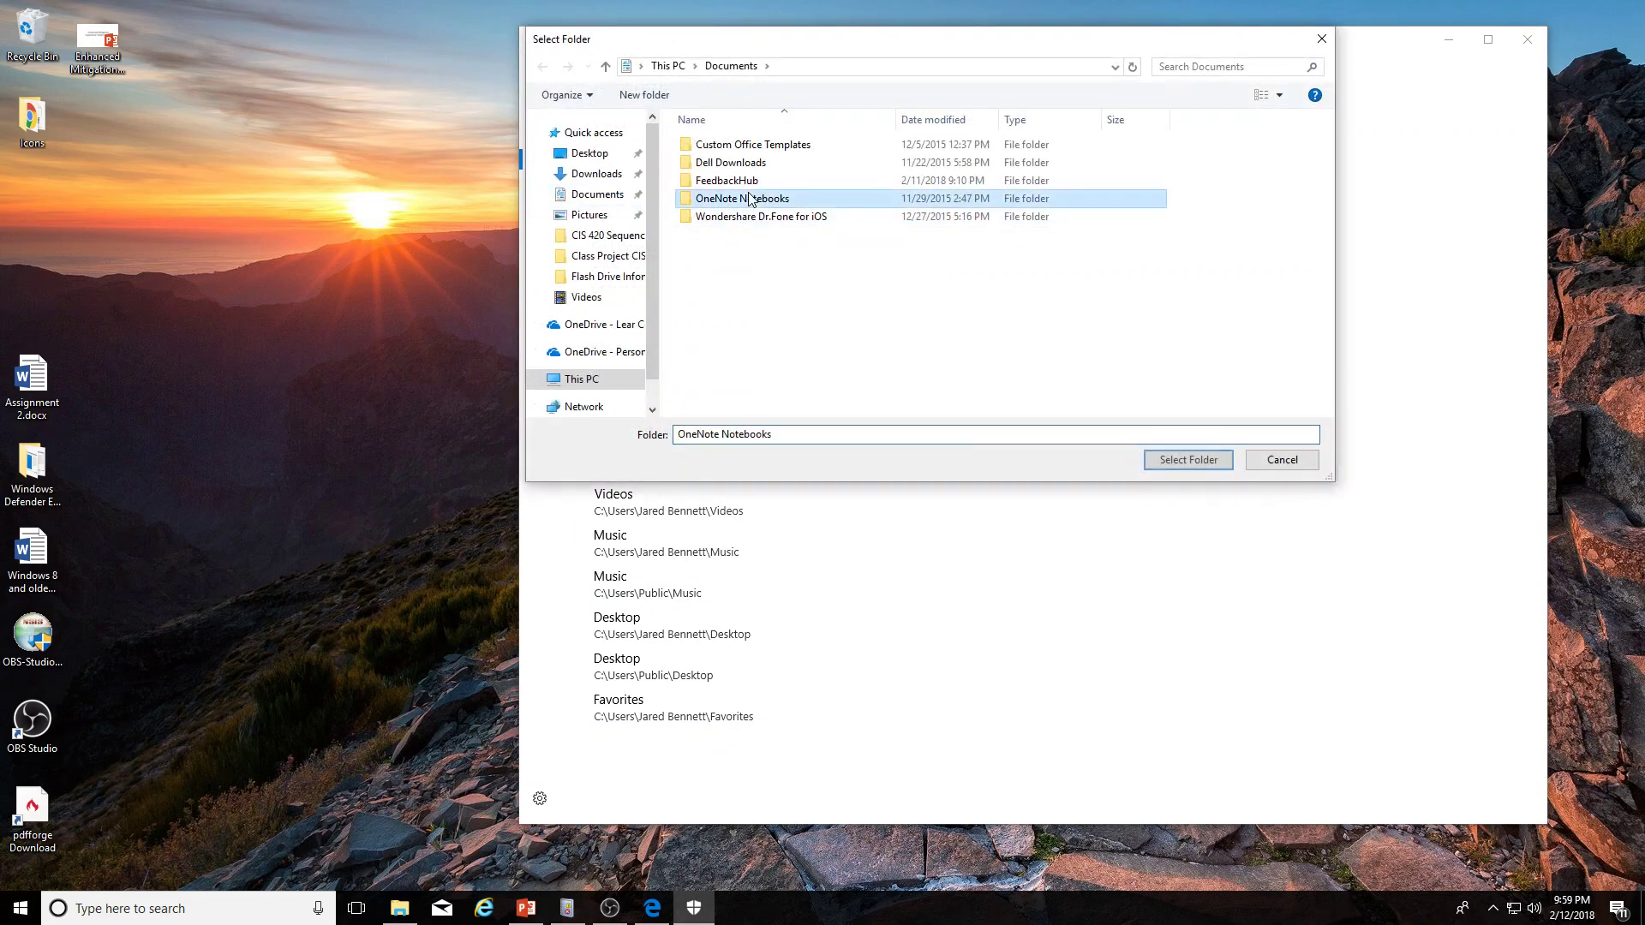
left_click(1187, 462)
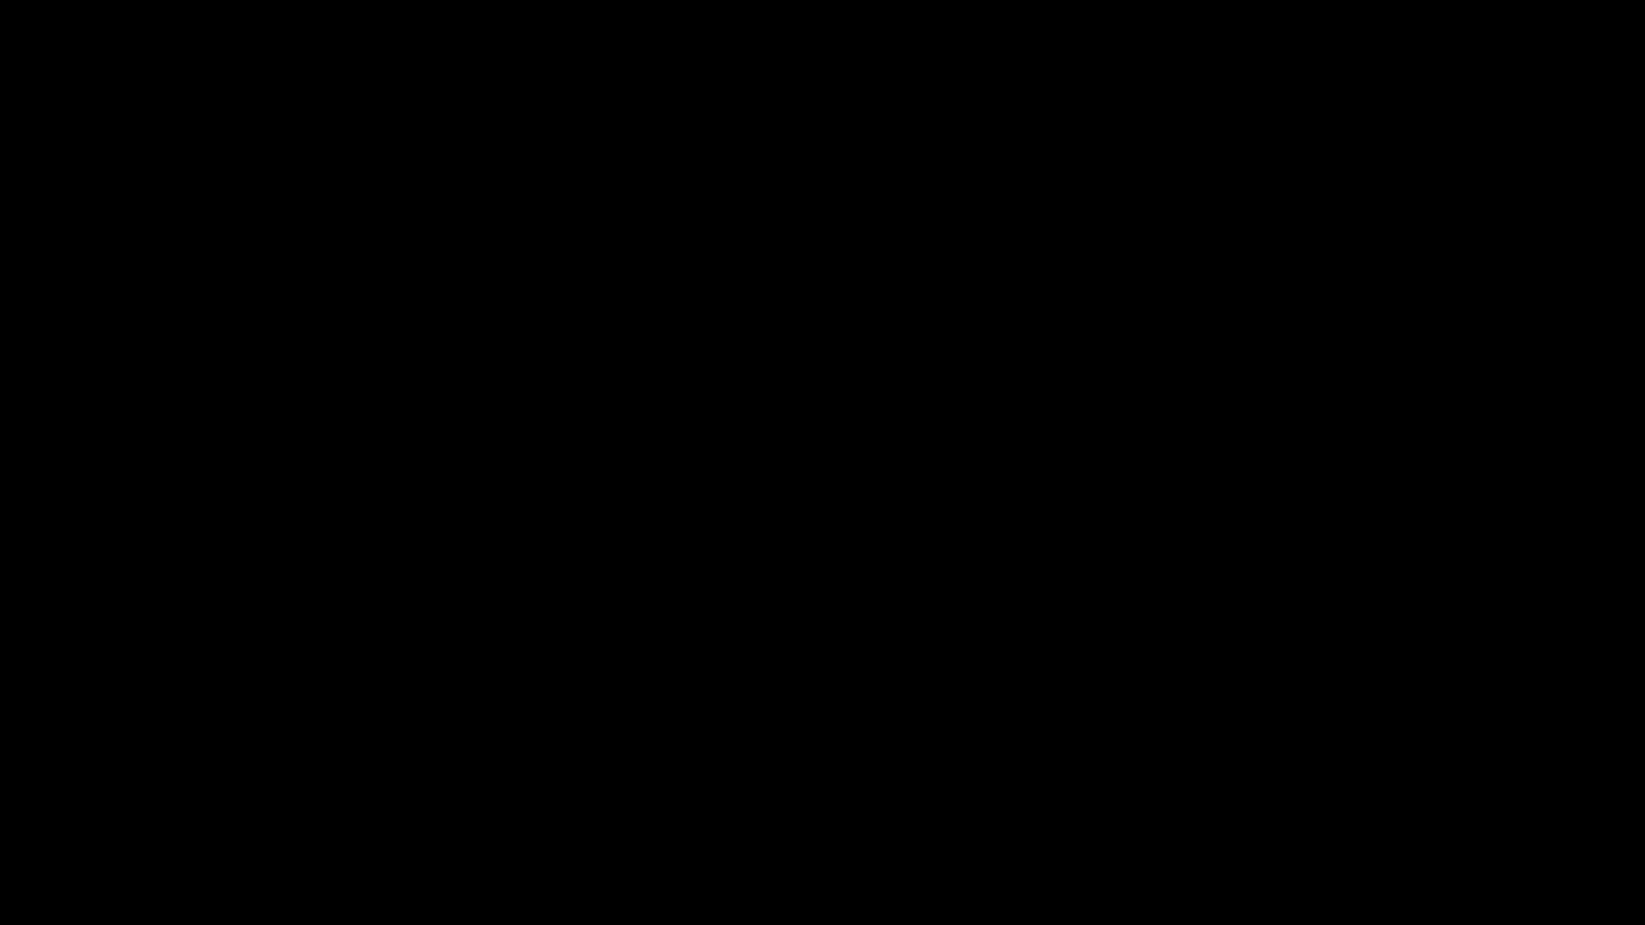
left_click(749, 569)
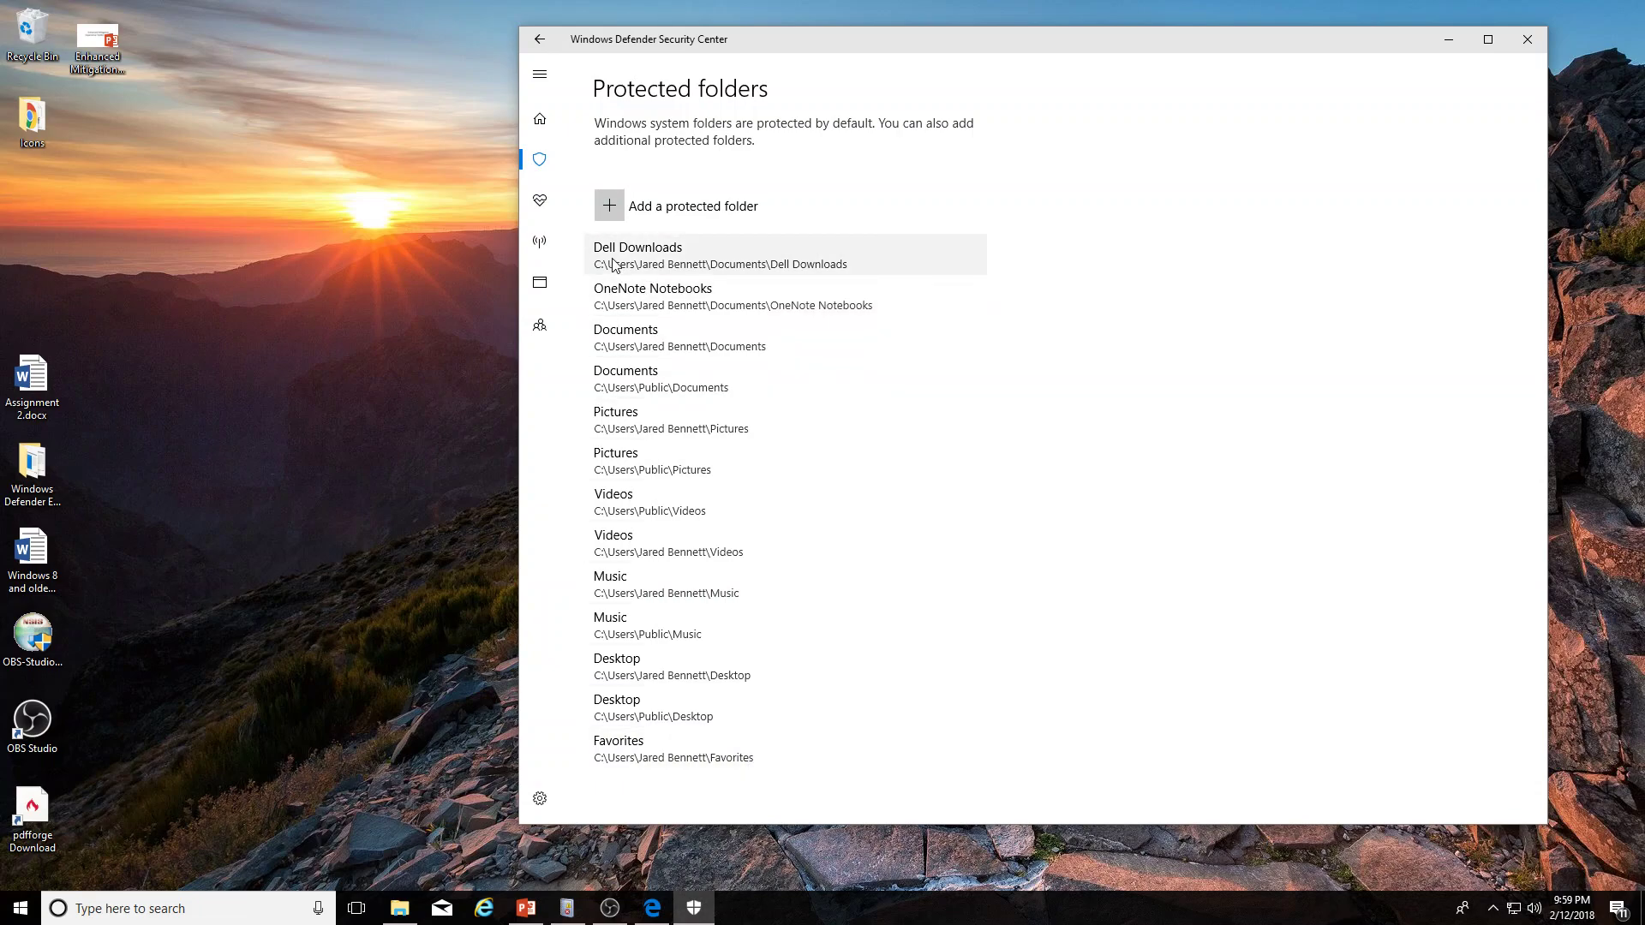
View the page for allowing an app through Controlled folder access and return to the Virus & threat protection overview.
left_click(539, 39)
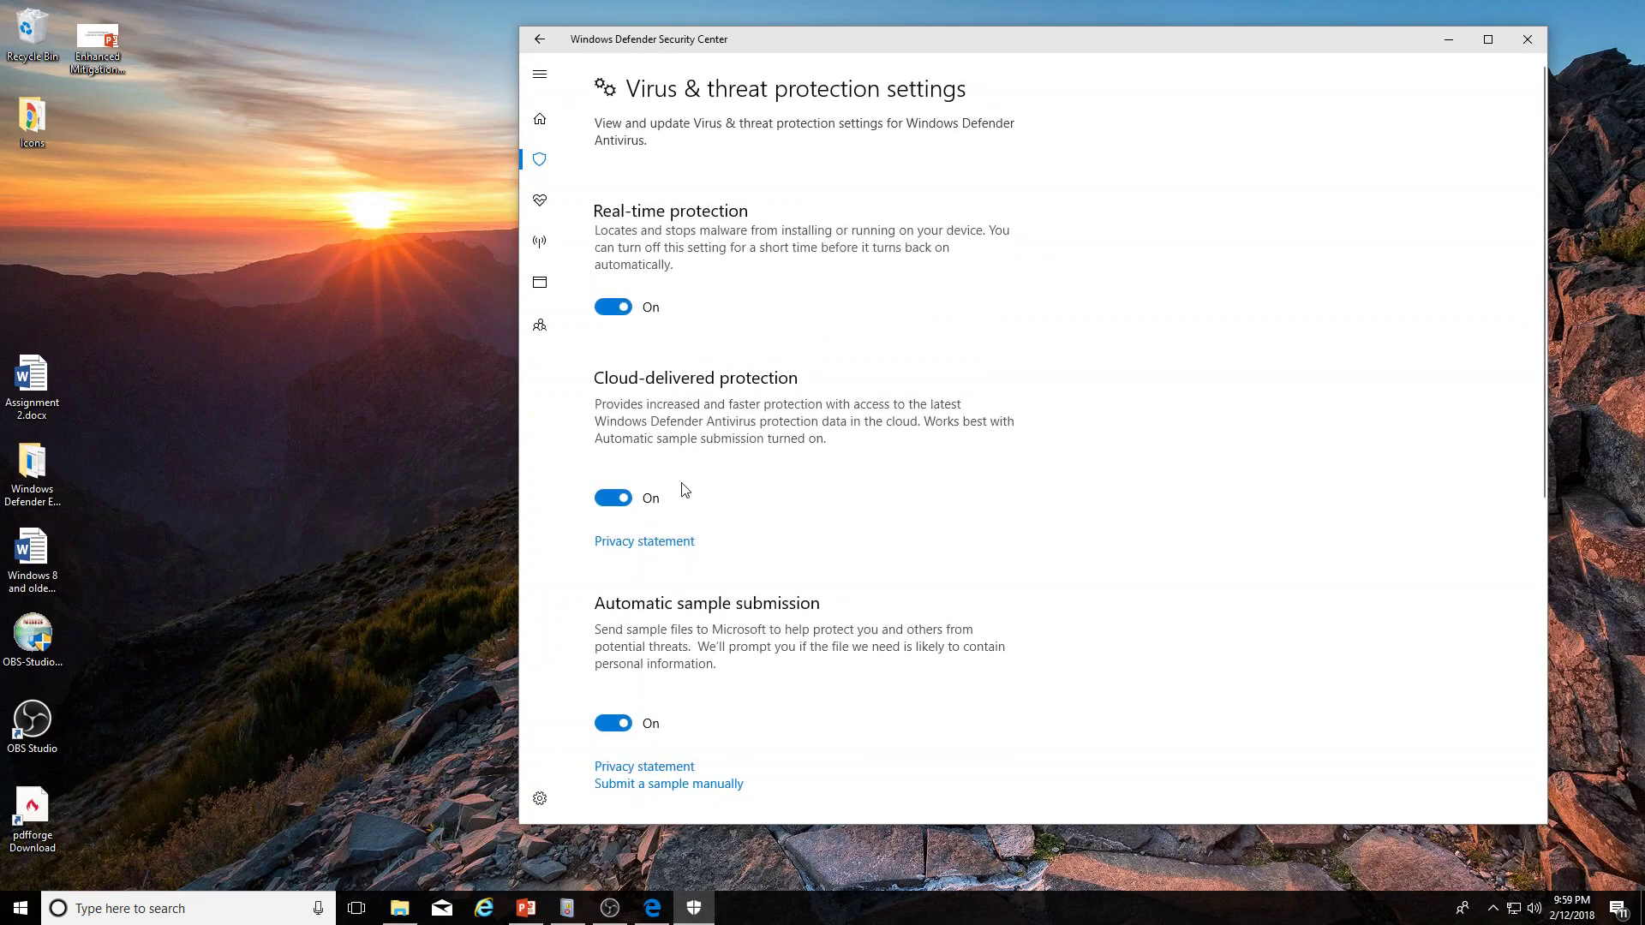
scroll(680, 485, "down", 5)
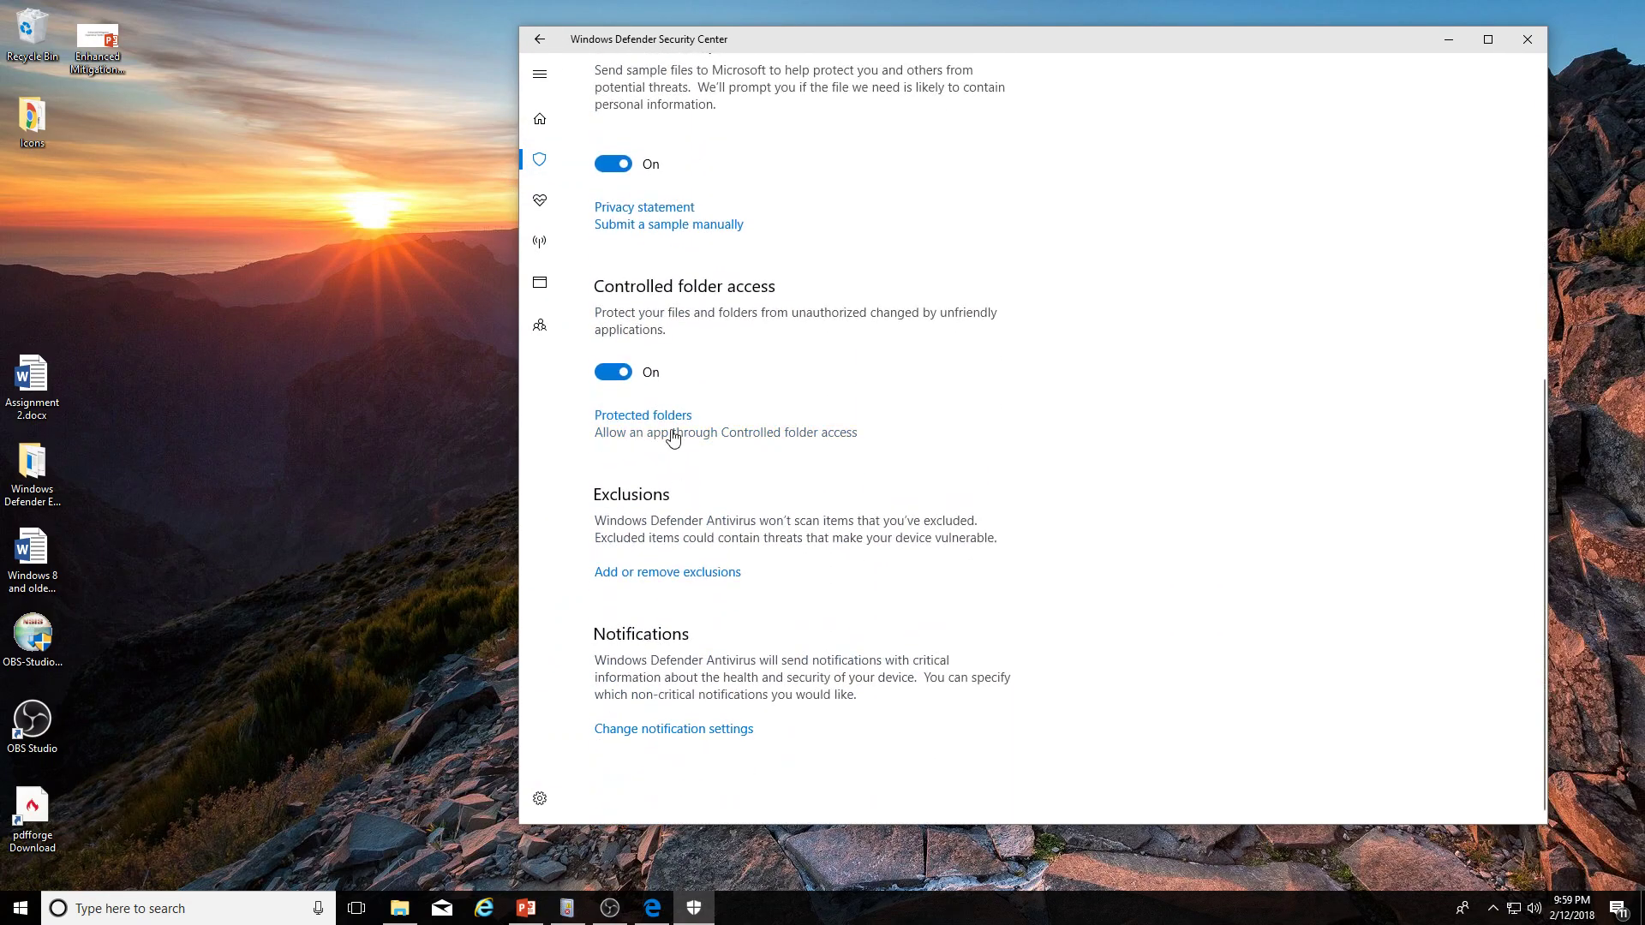
left_click(695, 434)
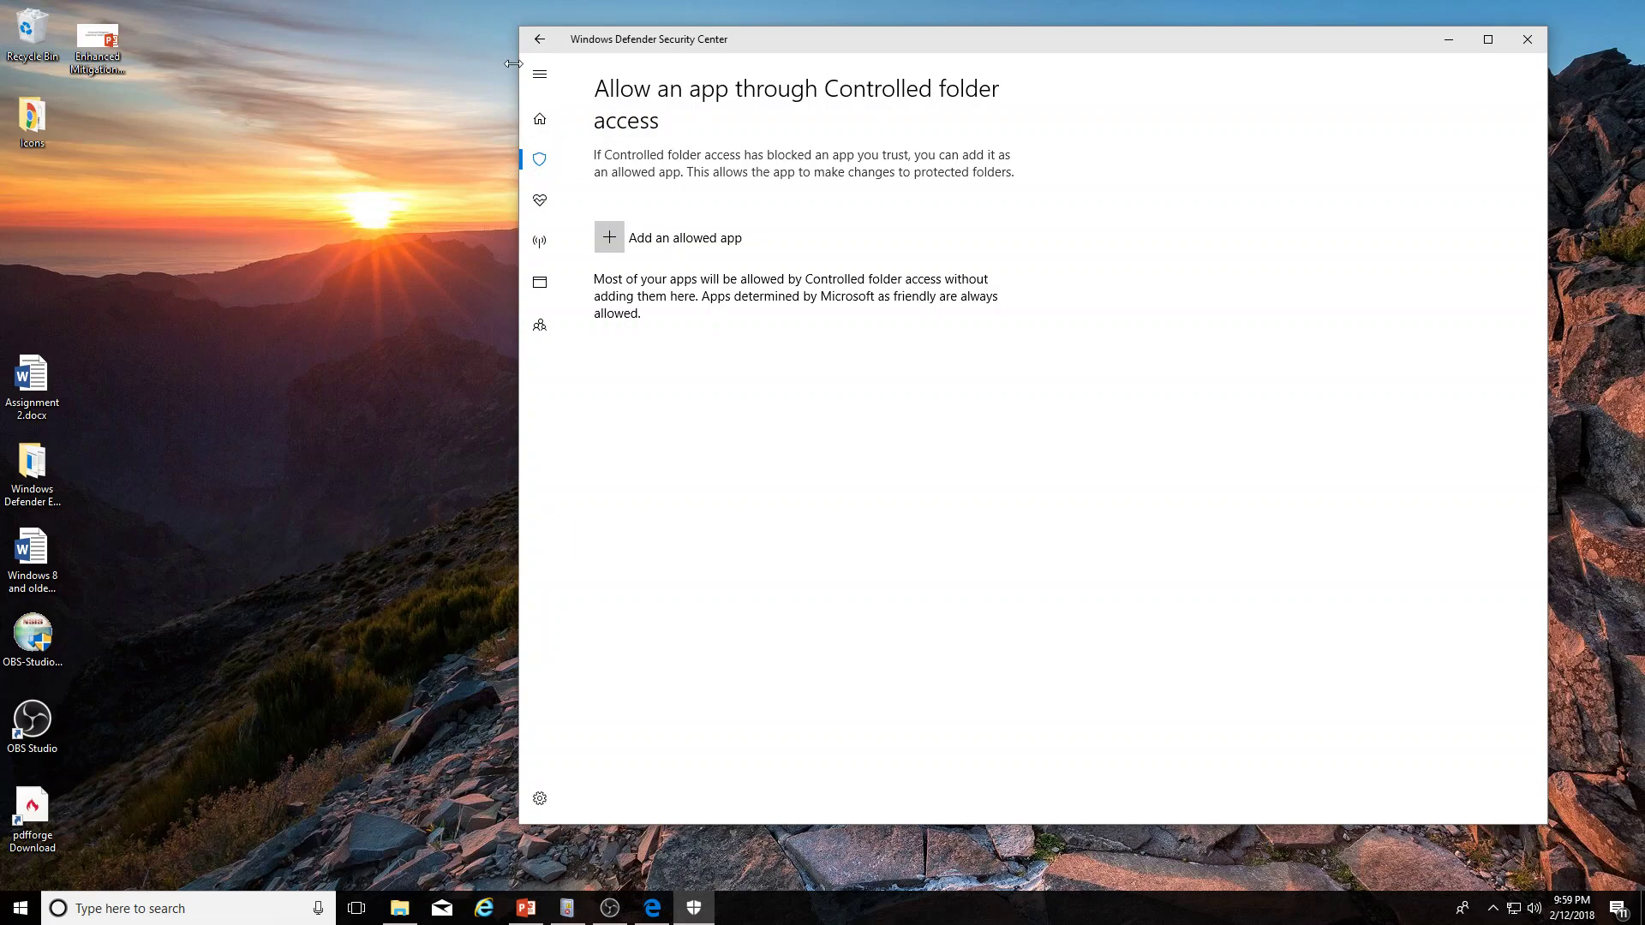
left_click(538, 43)
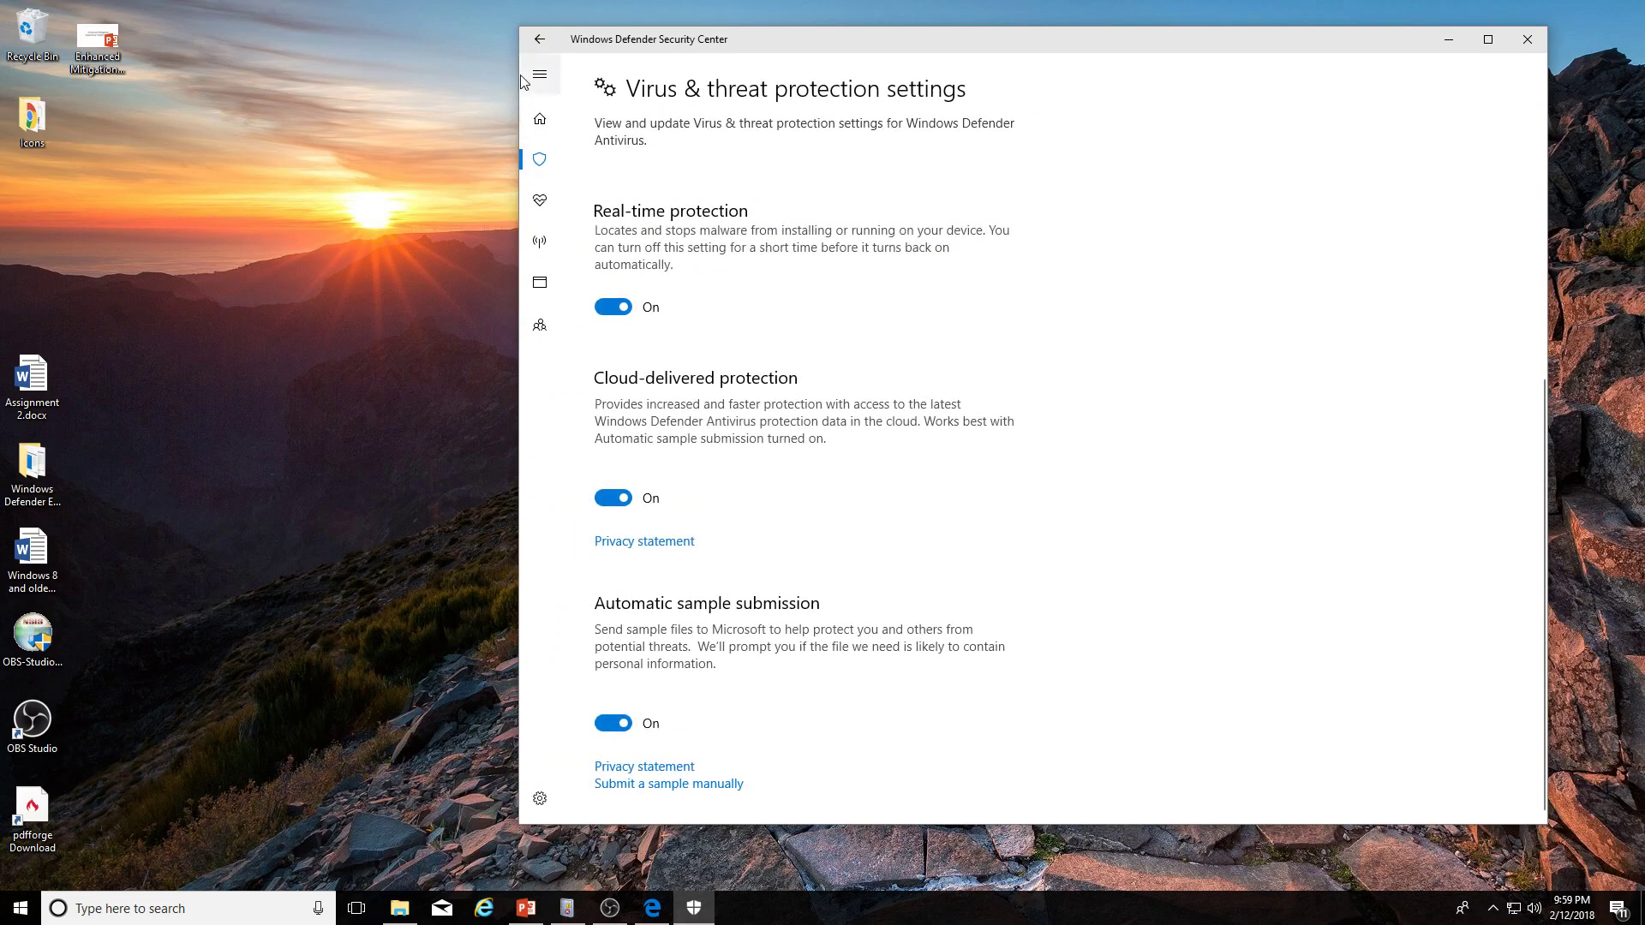
left_click(538, 42)
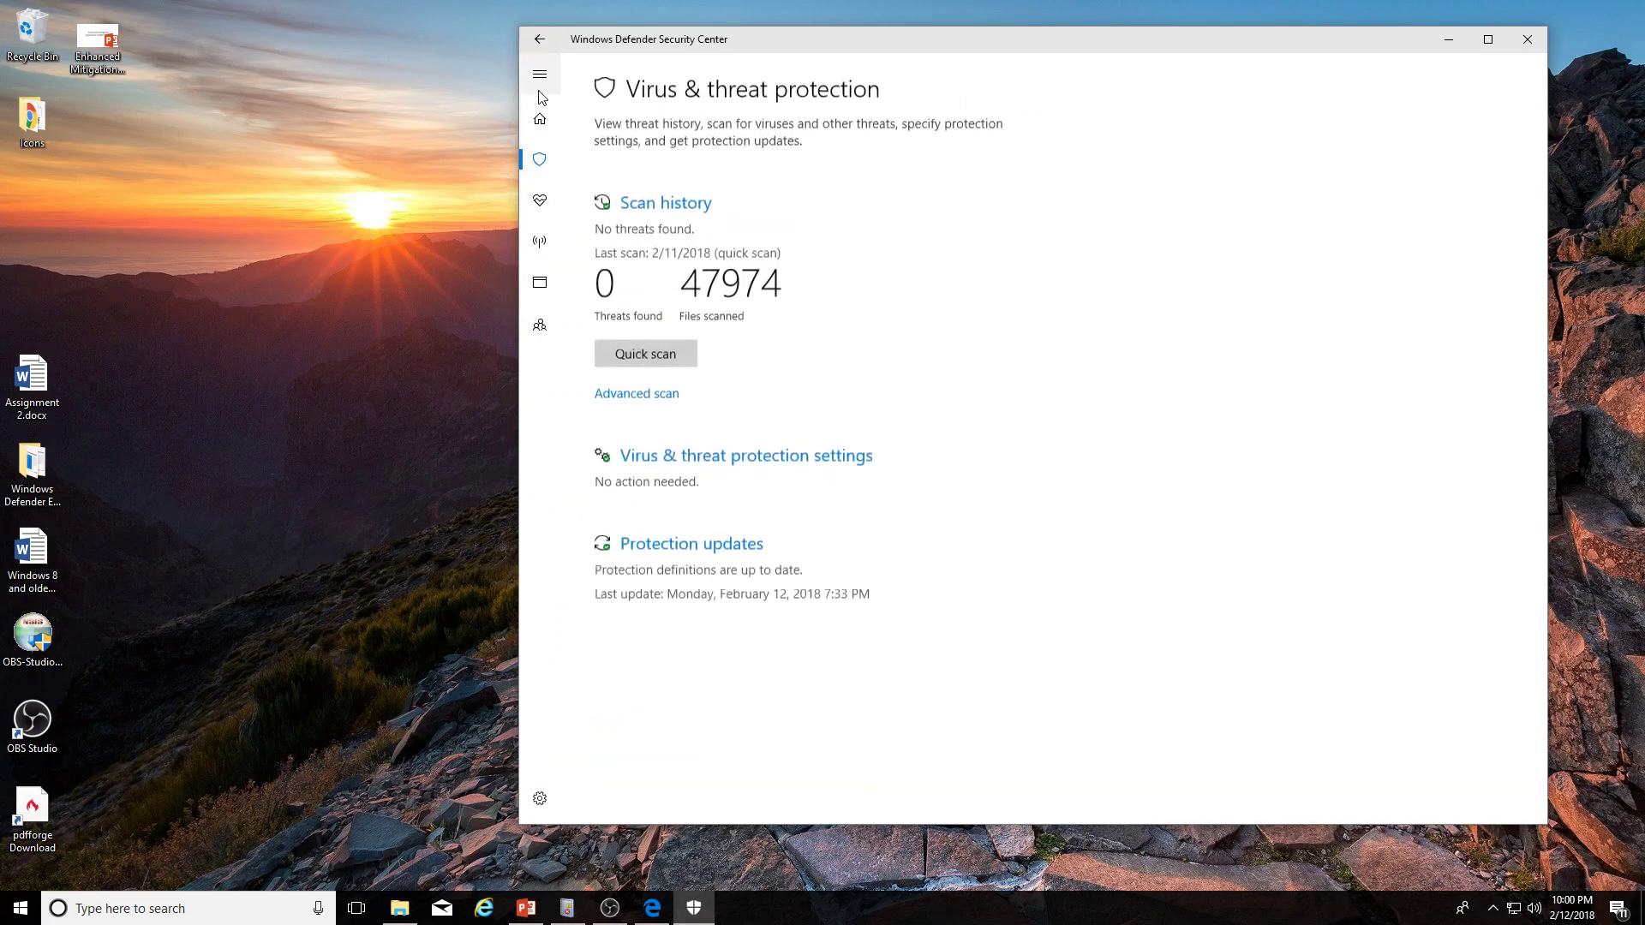
Check the Firewall & network protection page and examine the Exploit protection system settings under App & browser control.
left_click(542, 245)
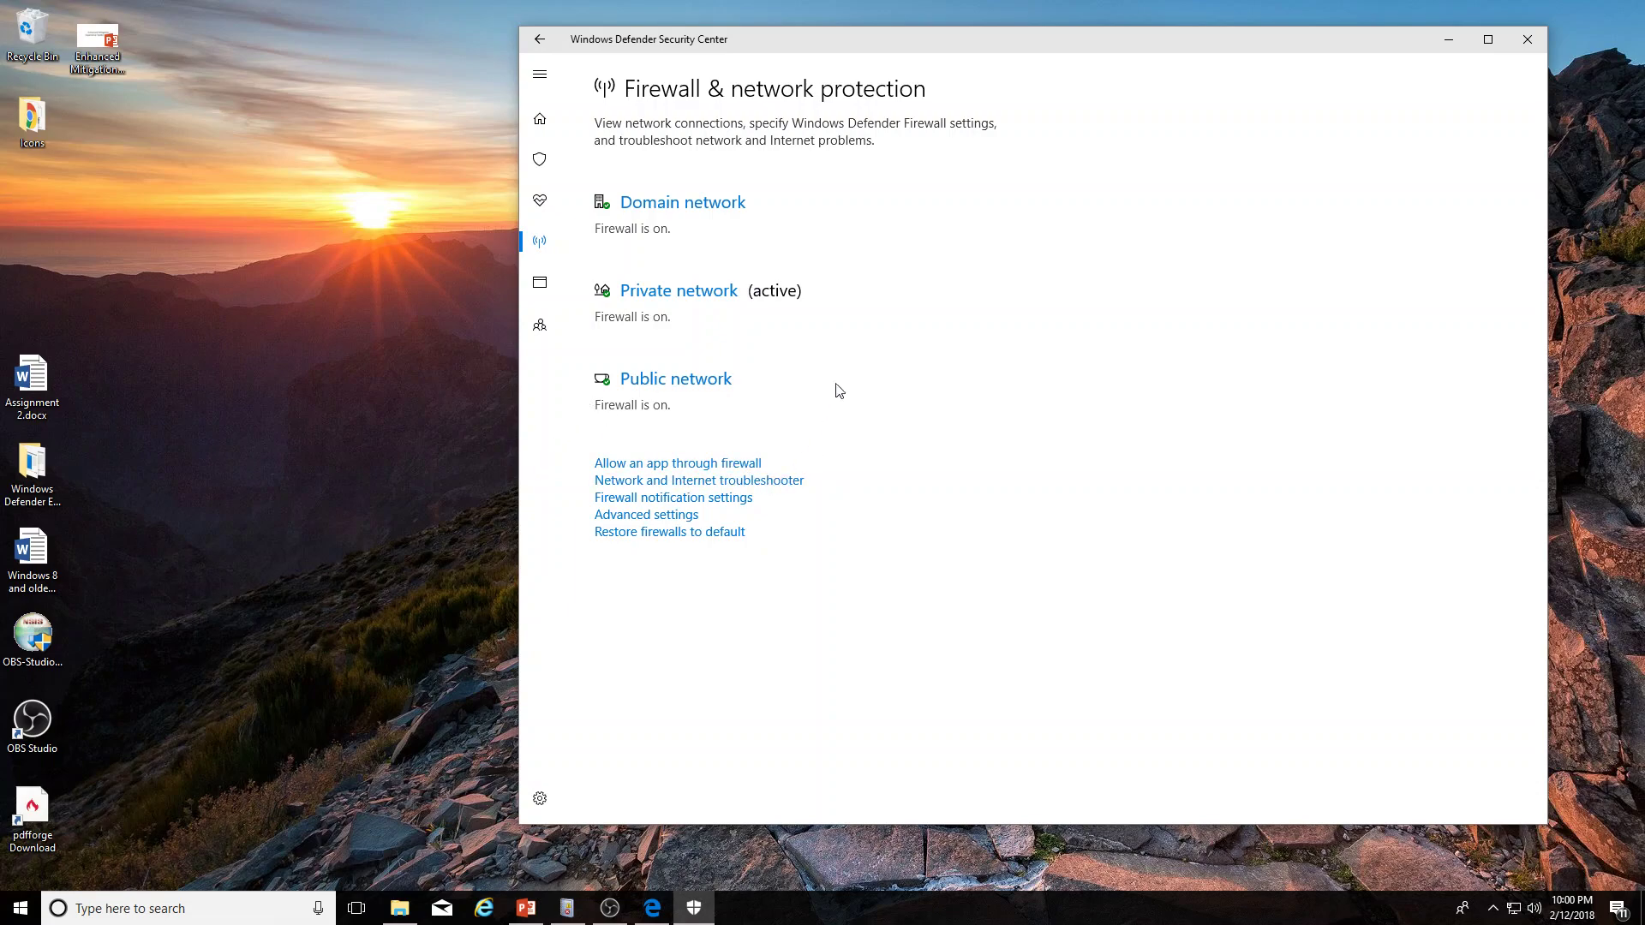
left_click(541, 287)
scroll(734, 532, "down", 5)
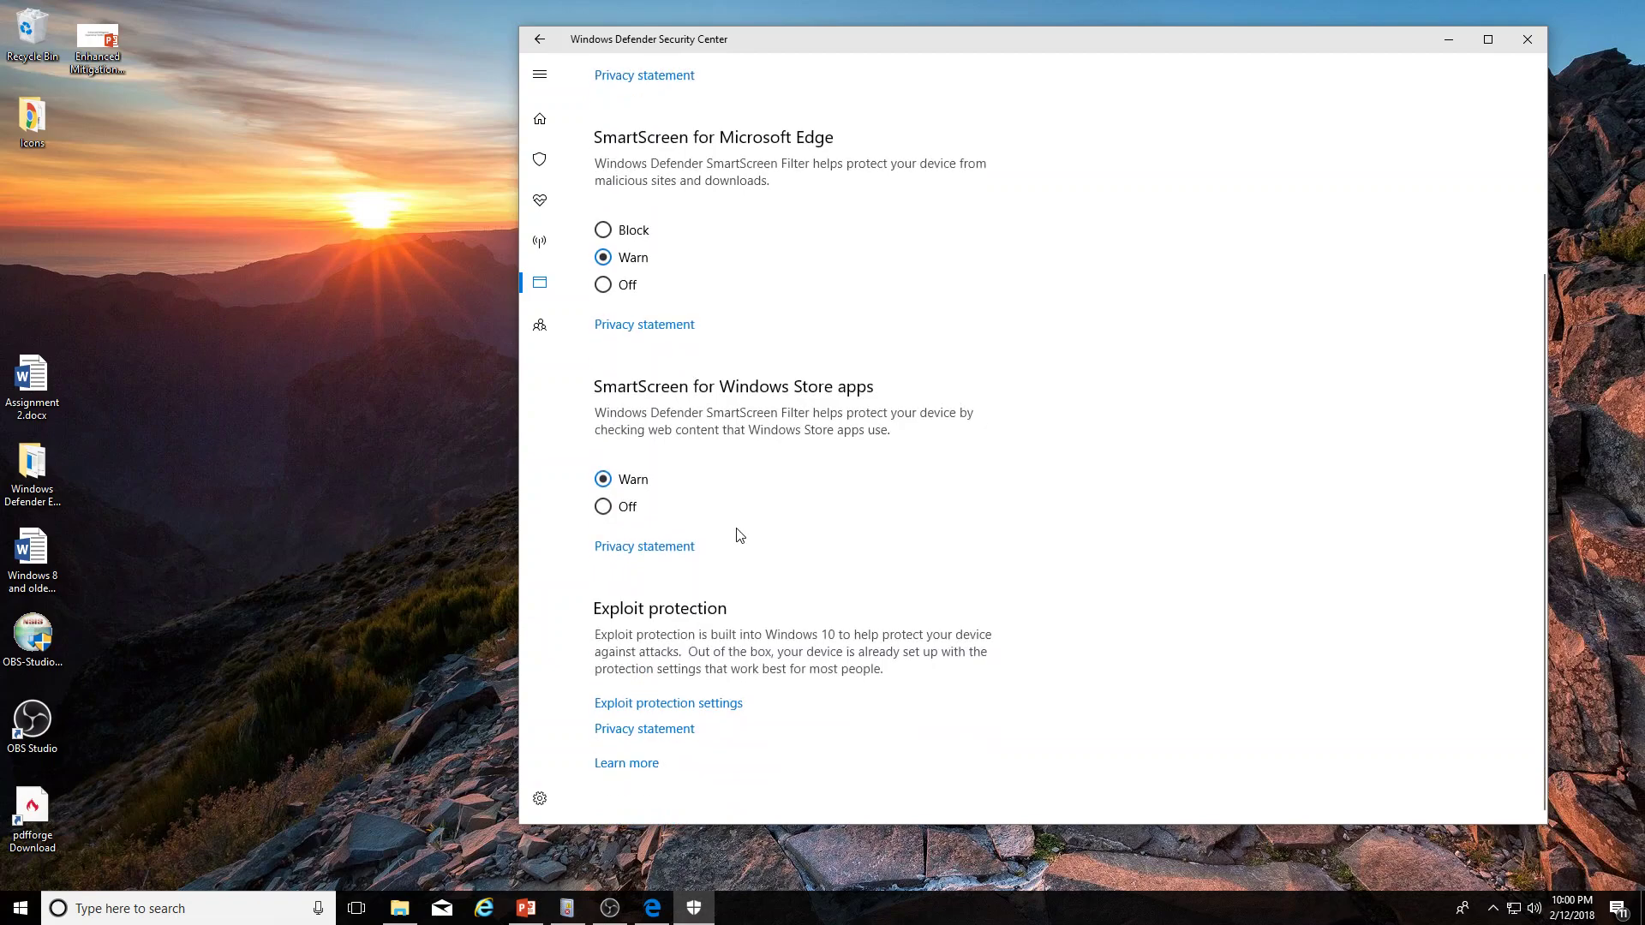
left_click(665, 707)
scroll(761, 297, "down", 3)
scroll(761, 294, "up", 2)
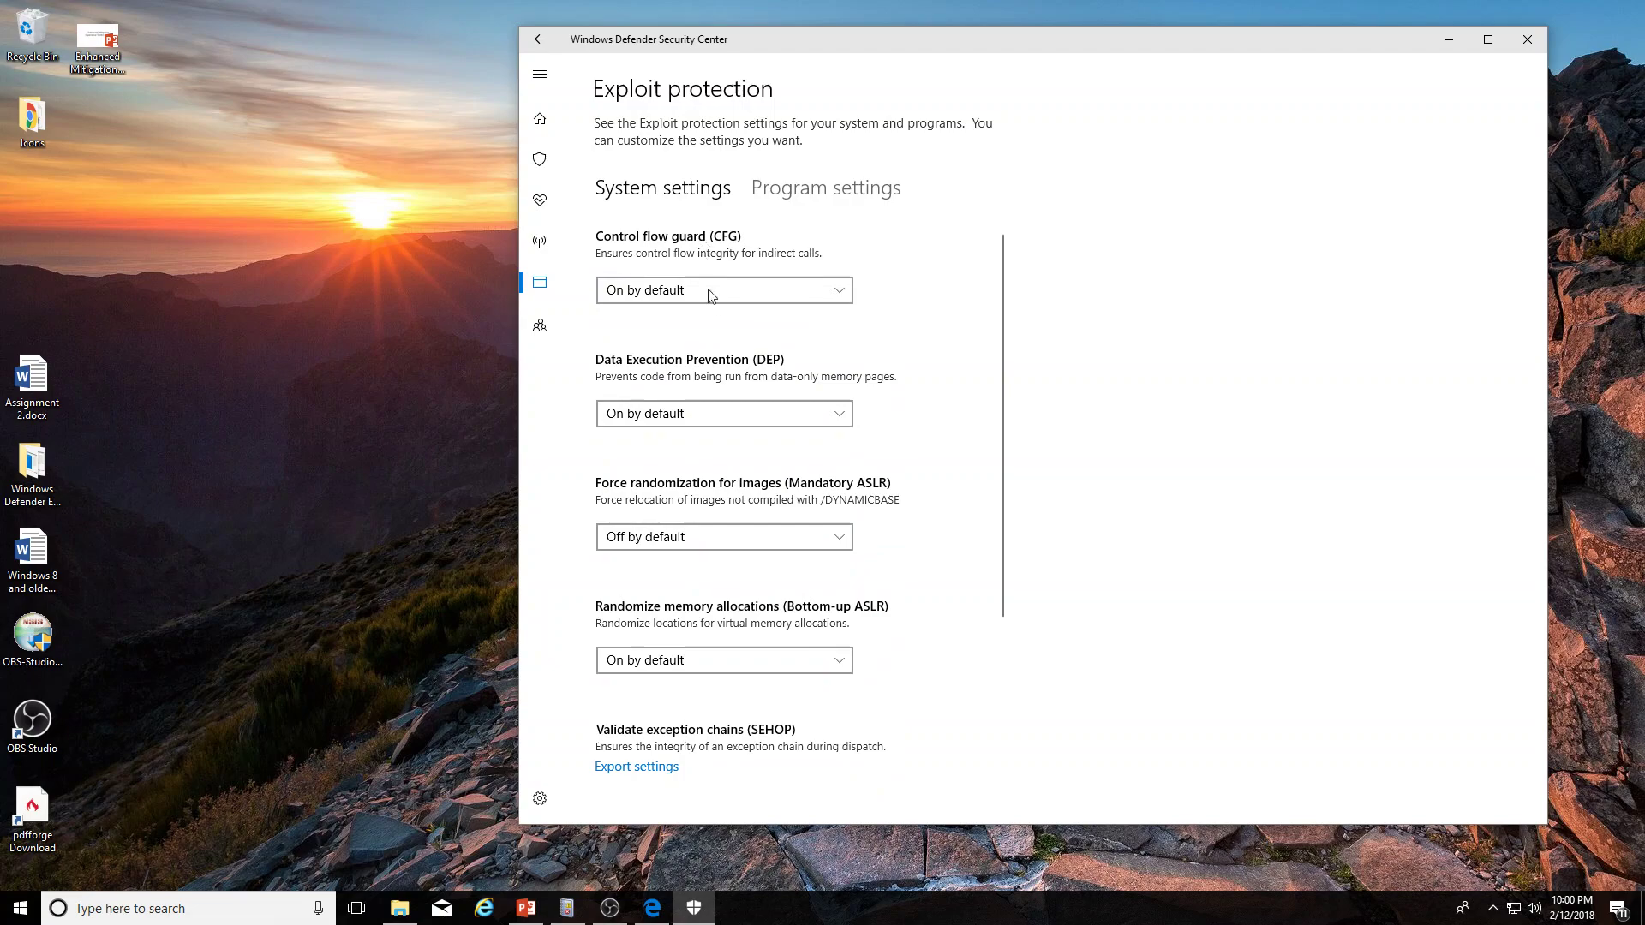
scroll(718, 482, "down", 3)
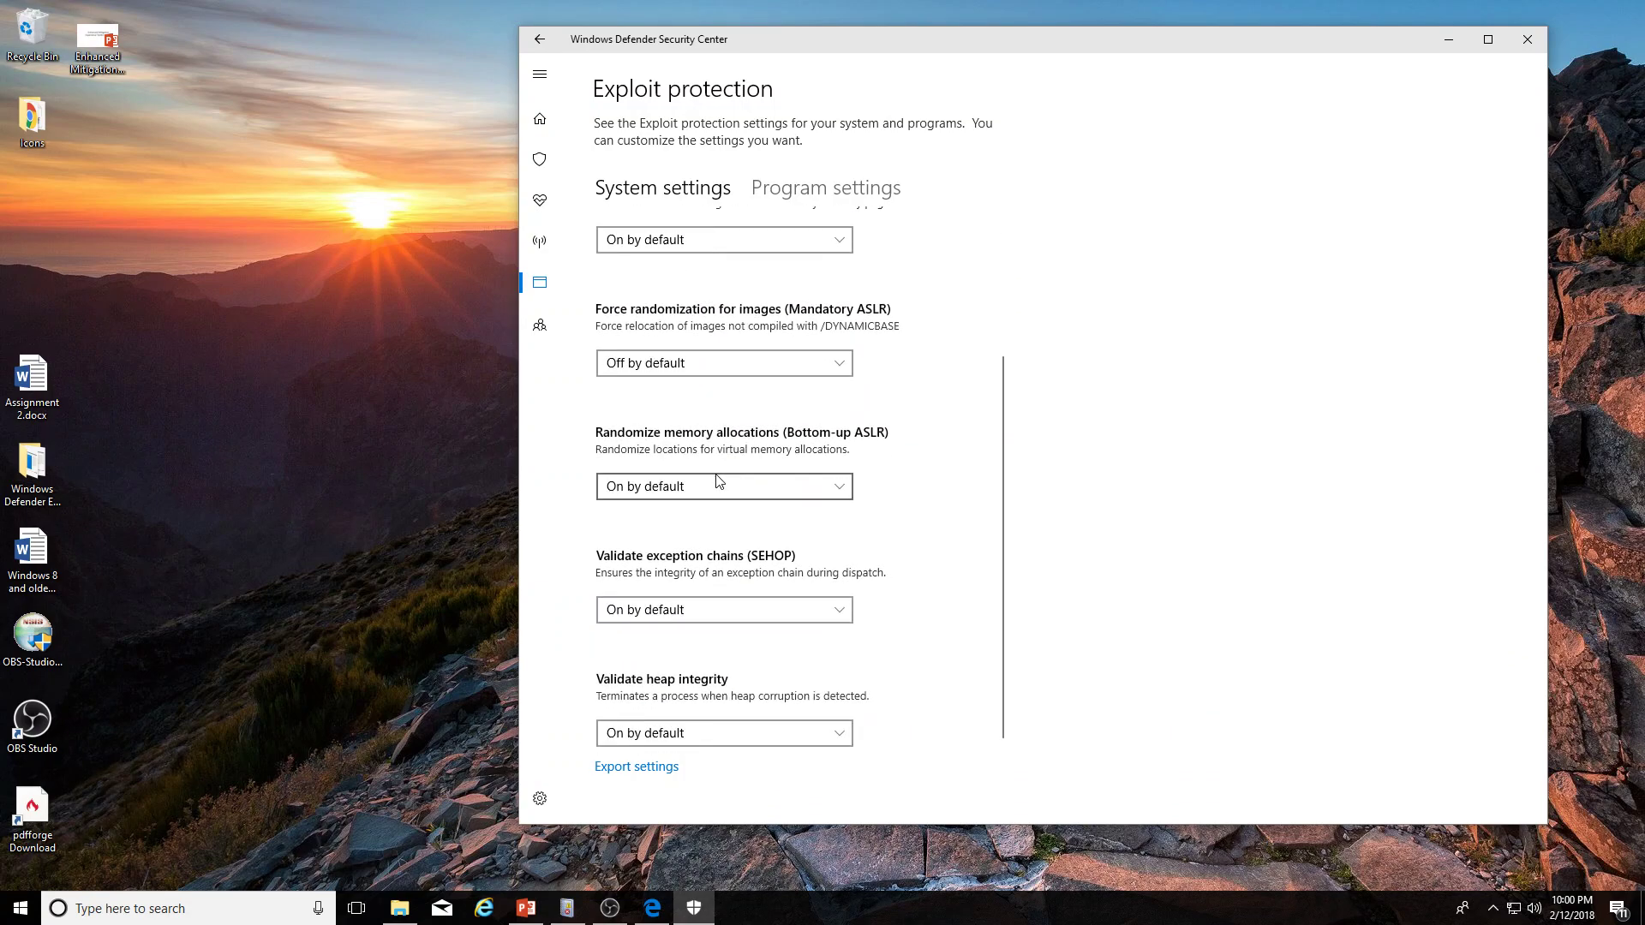
scroll(728, 531, "up", 3)
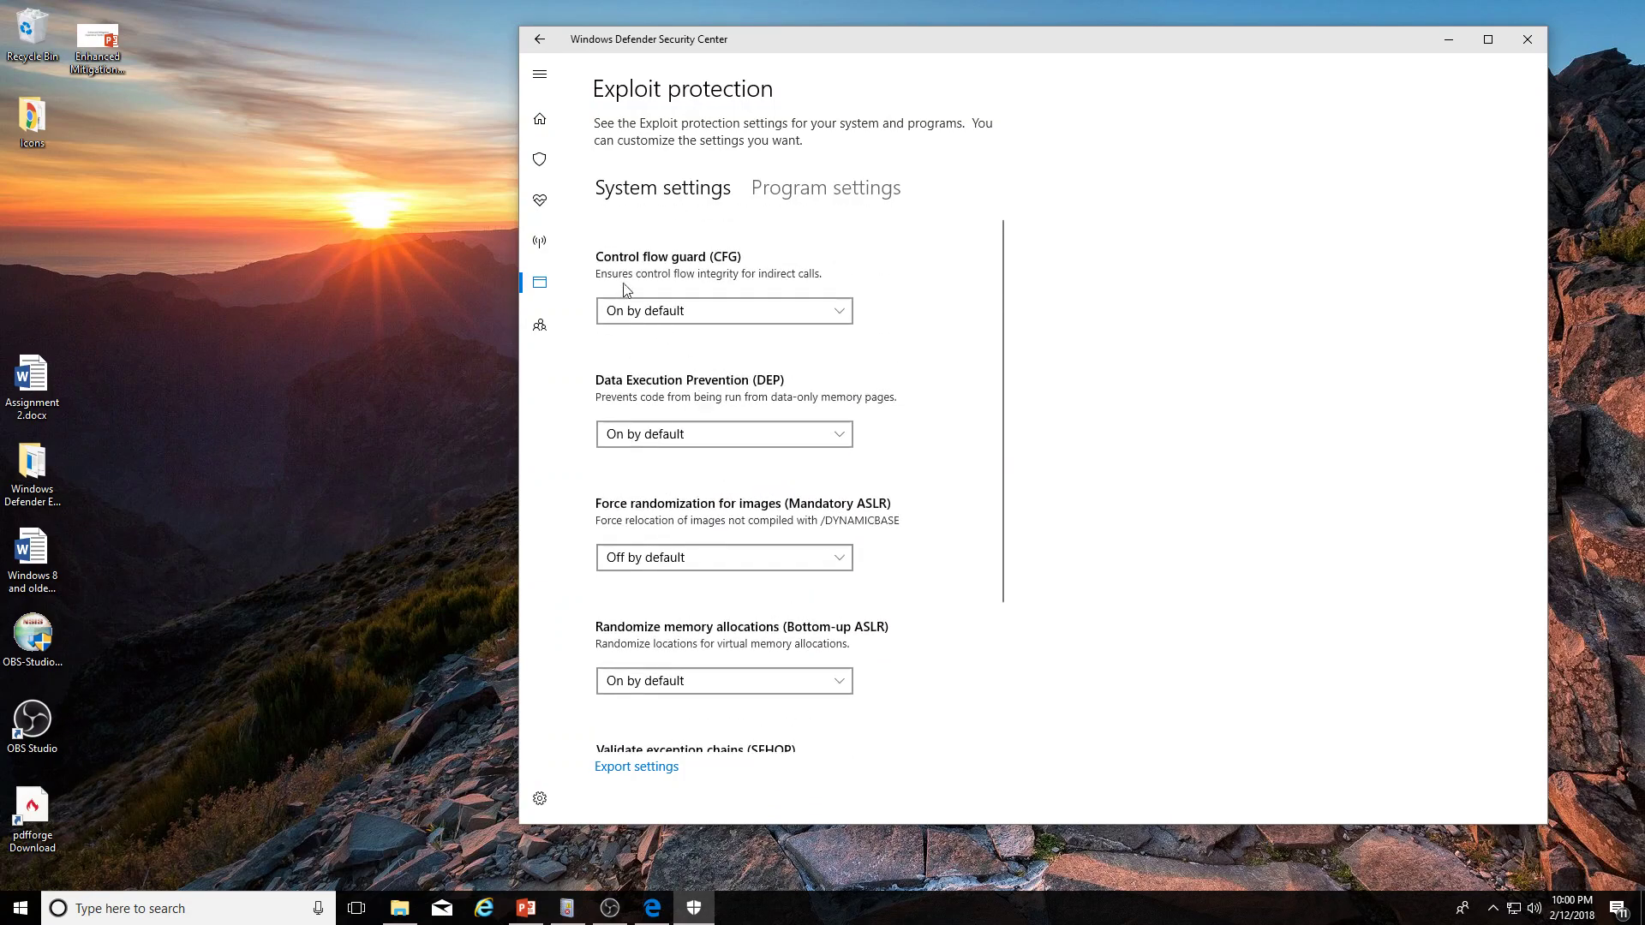
Examine the list of programs with overrides in the Exploit protection program settings.
left_click(805, 203)
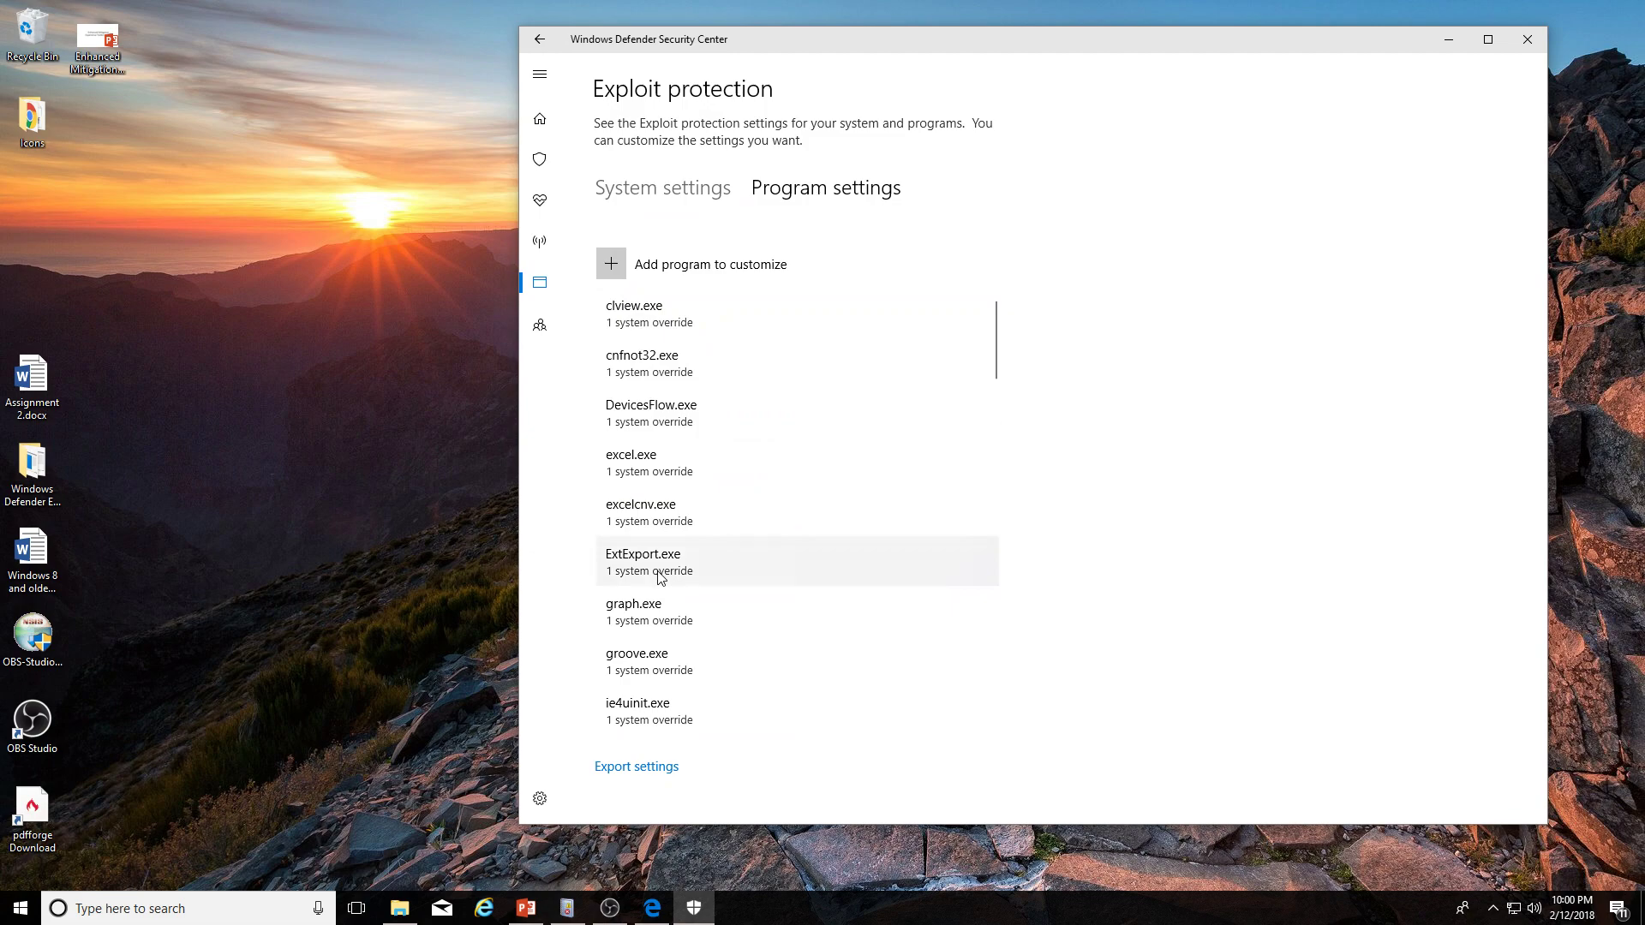
scroll(660, 579, "down", 1)
scroll(659, 578, "down", 2)
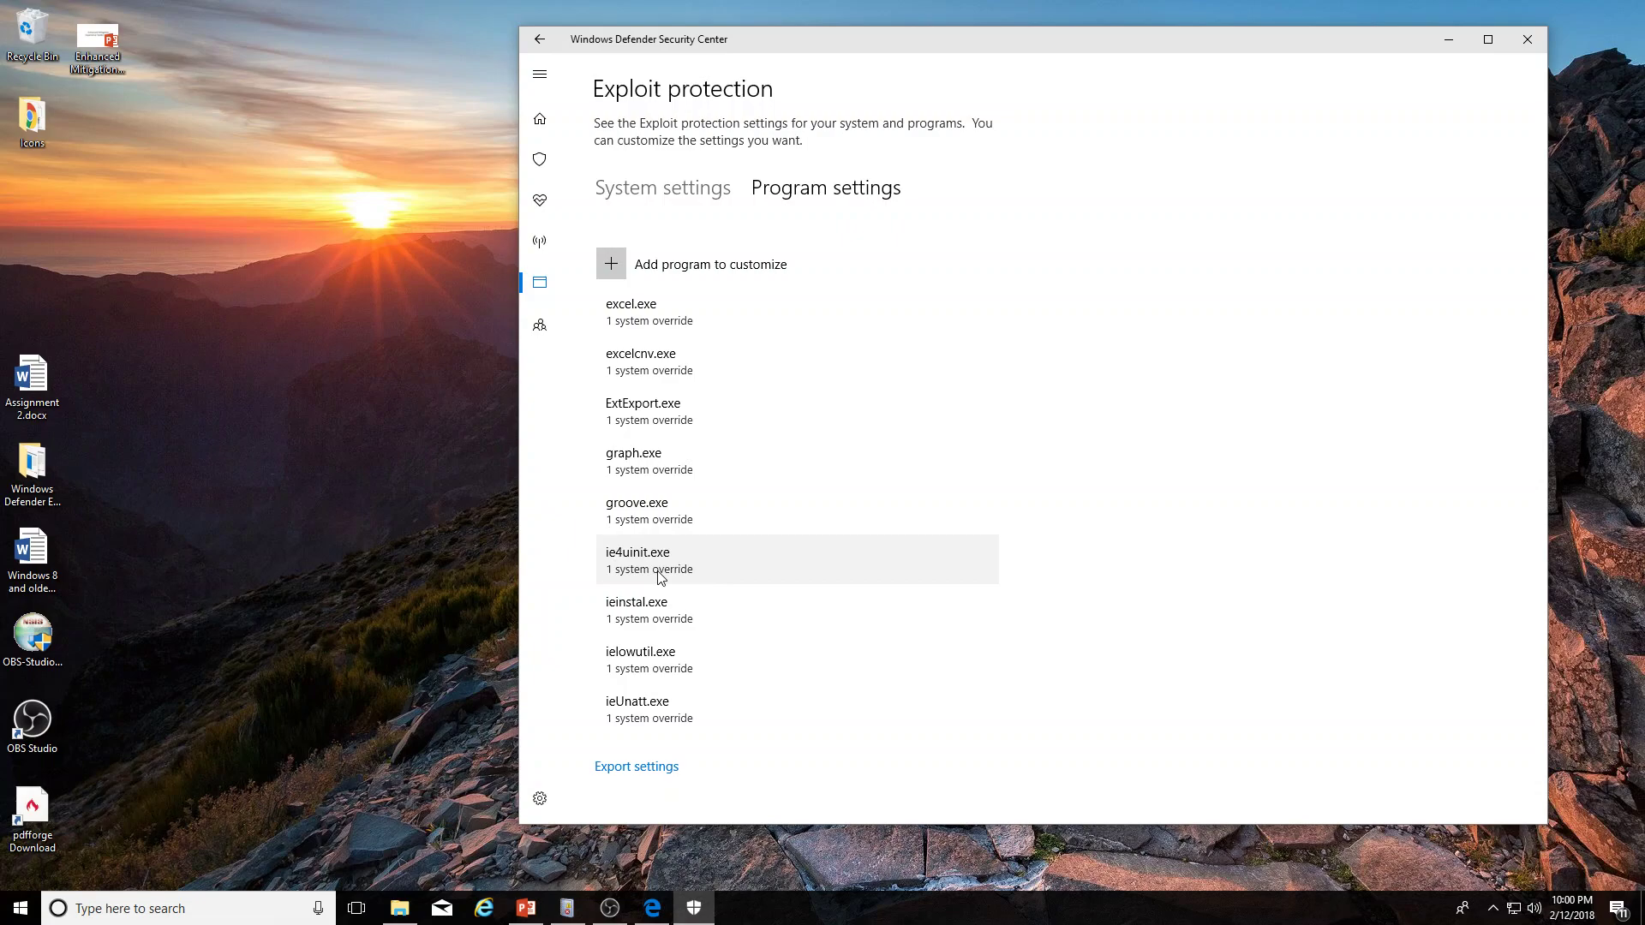
scroll(660, 578, "down", 10)
scroll(660, 579, "down", 6)
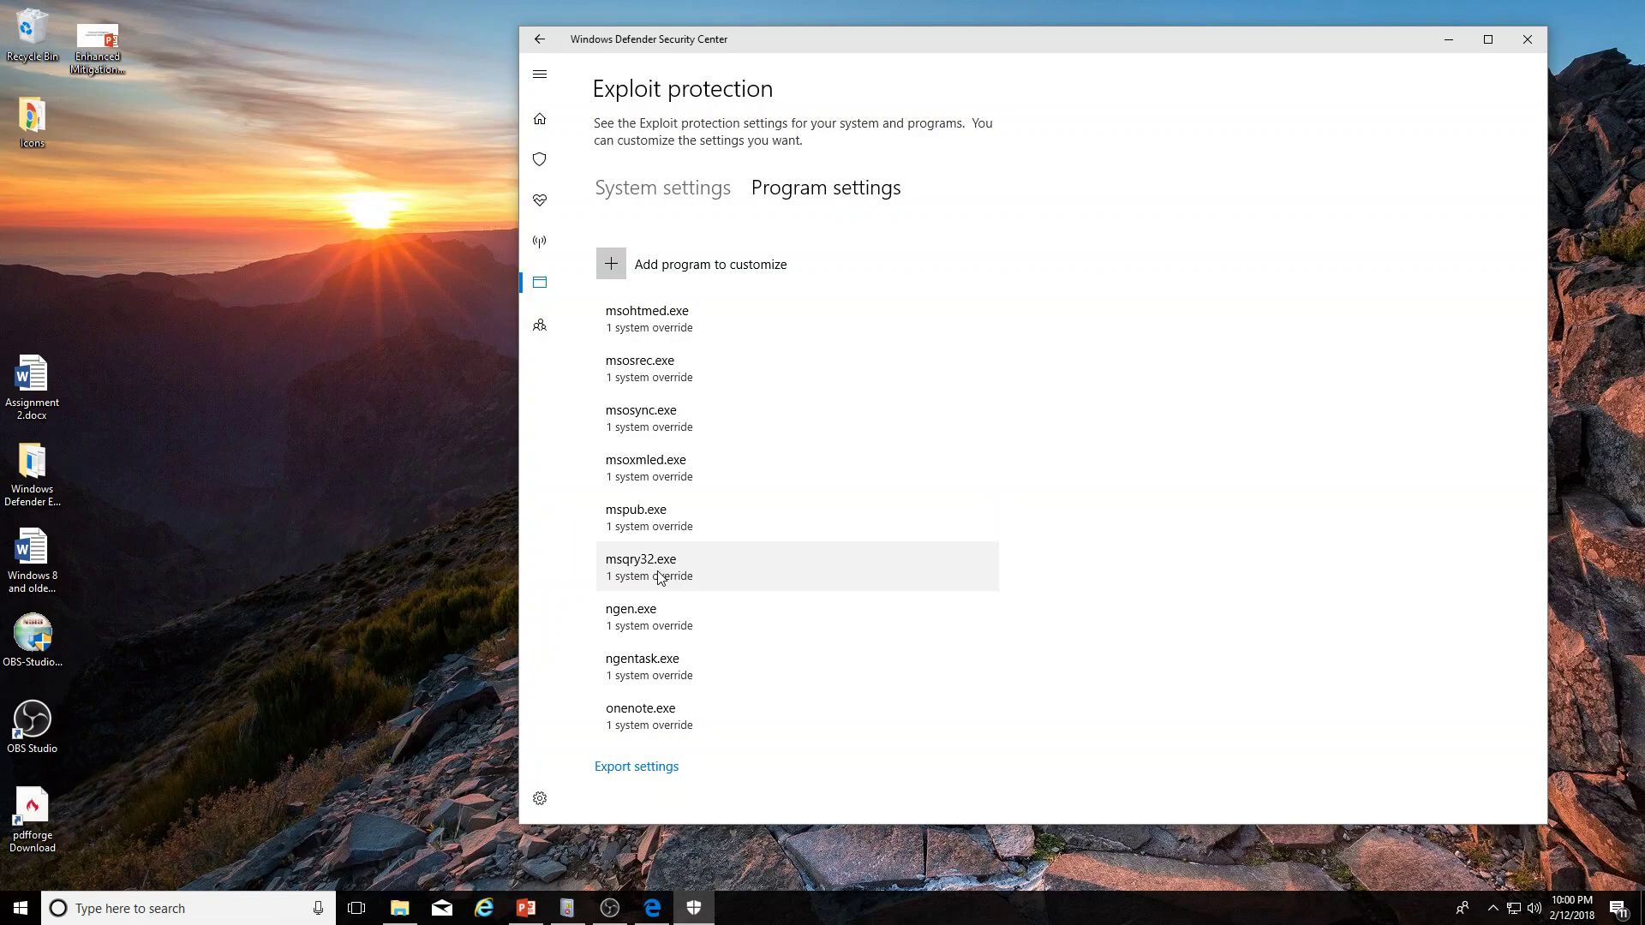
scroll(660, 579, "up", 15)
scroll(660, 578, "up", 2)
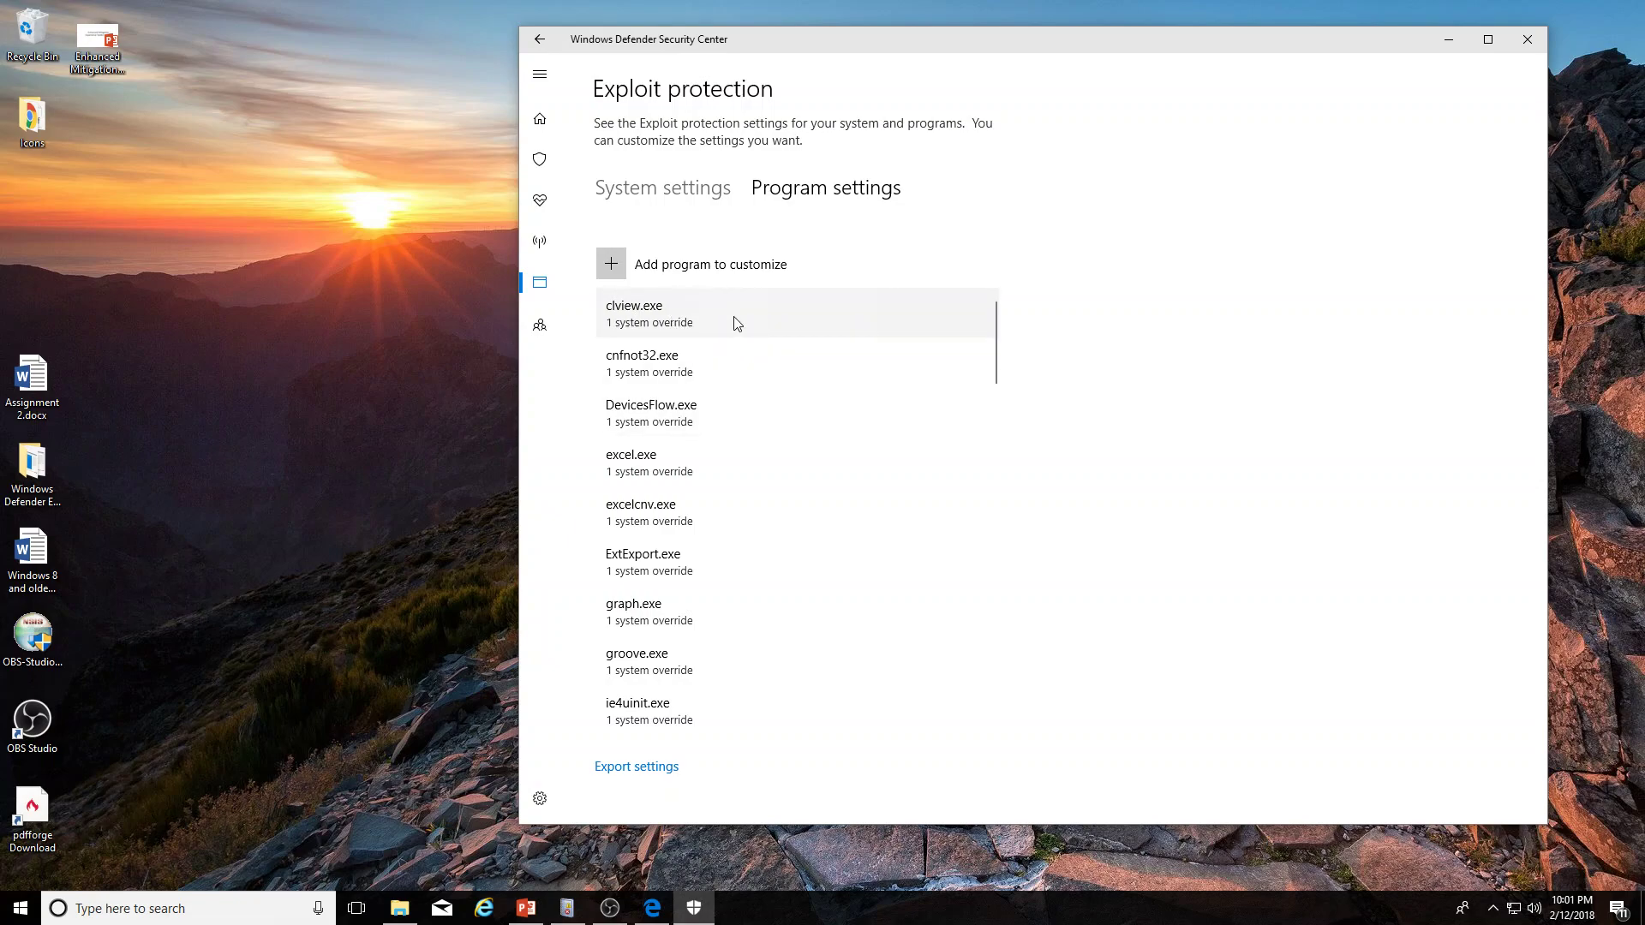
scroll(740, 335, "down", 3)
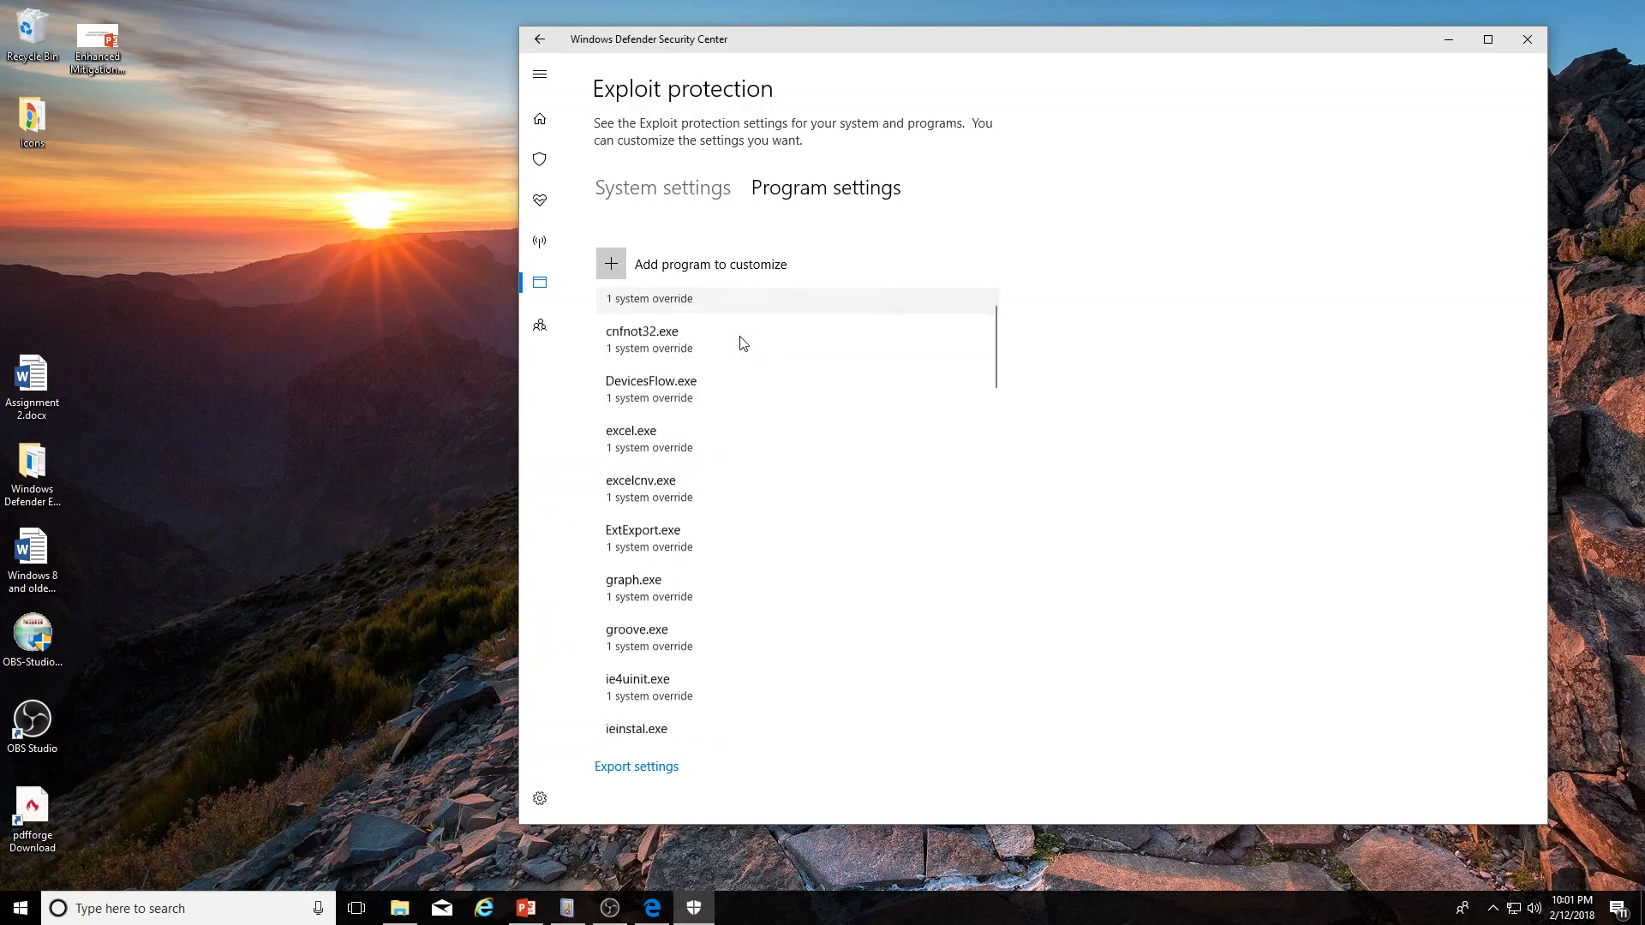
scroll(741, 342, "down", 3)
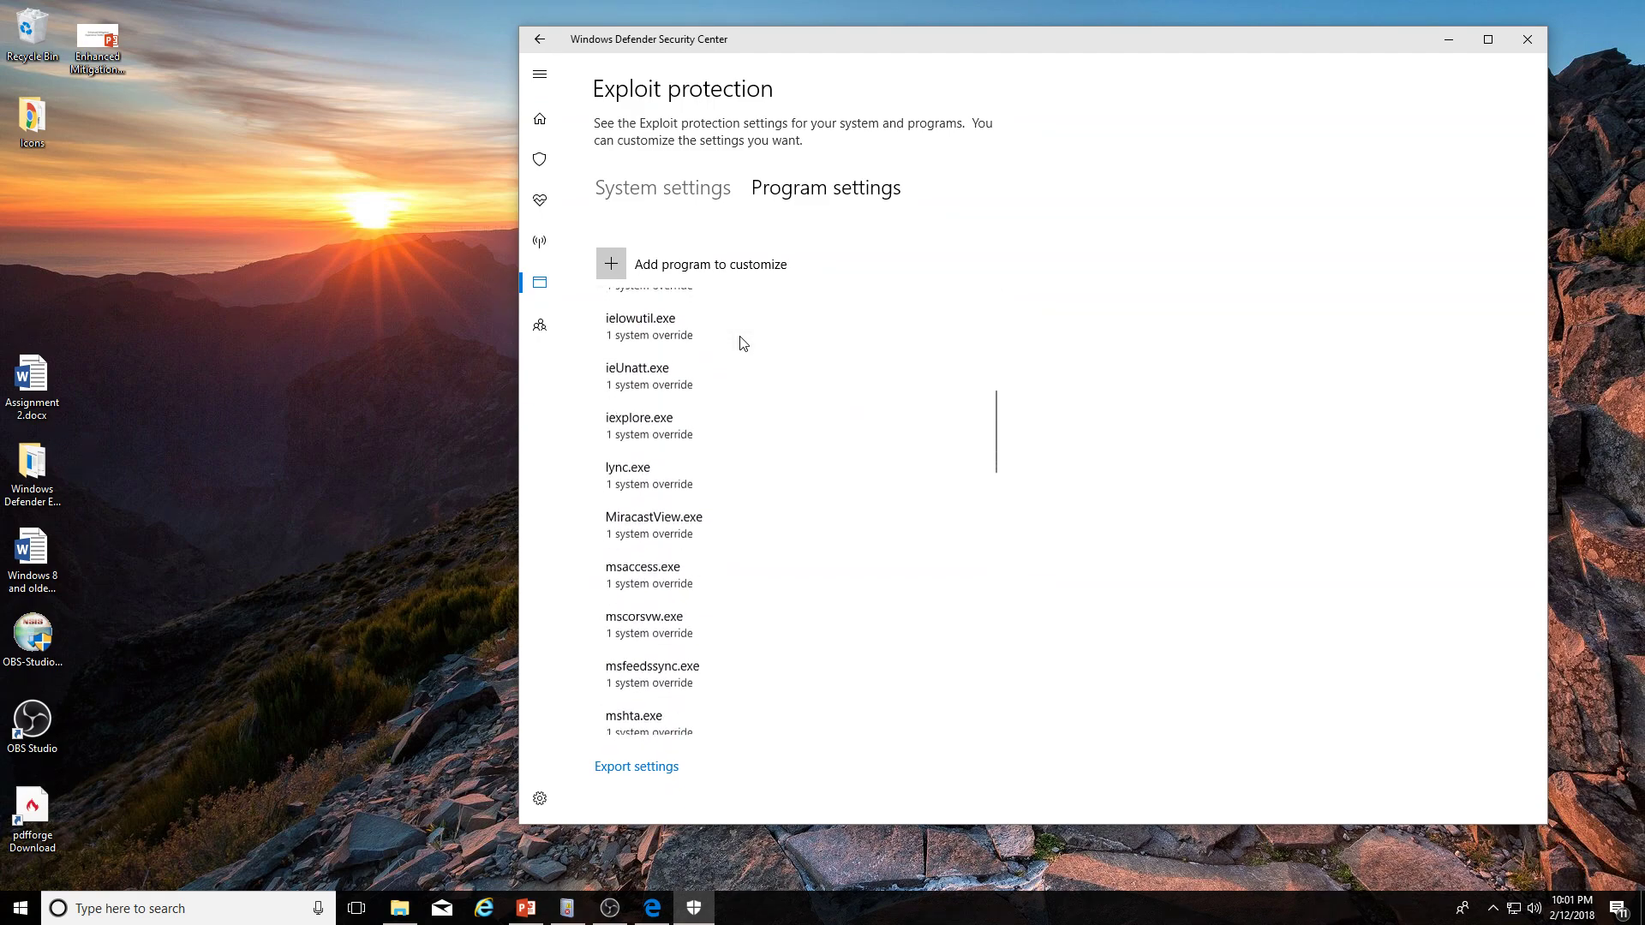
Add notepad.exe by name as a program to customize in Exploit protection.
left_click(615, 264)
left_click(601, 309)
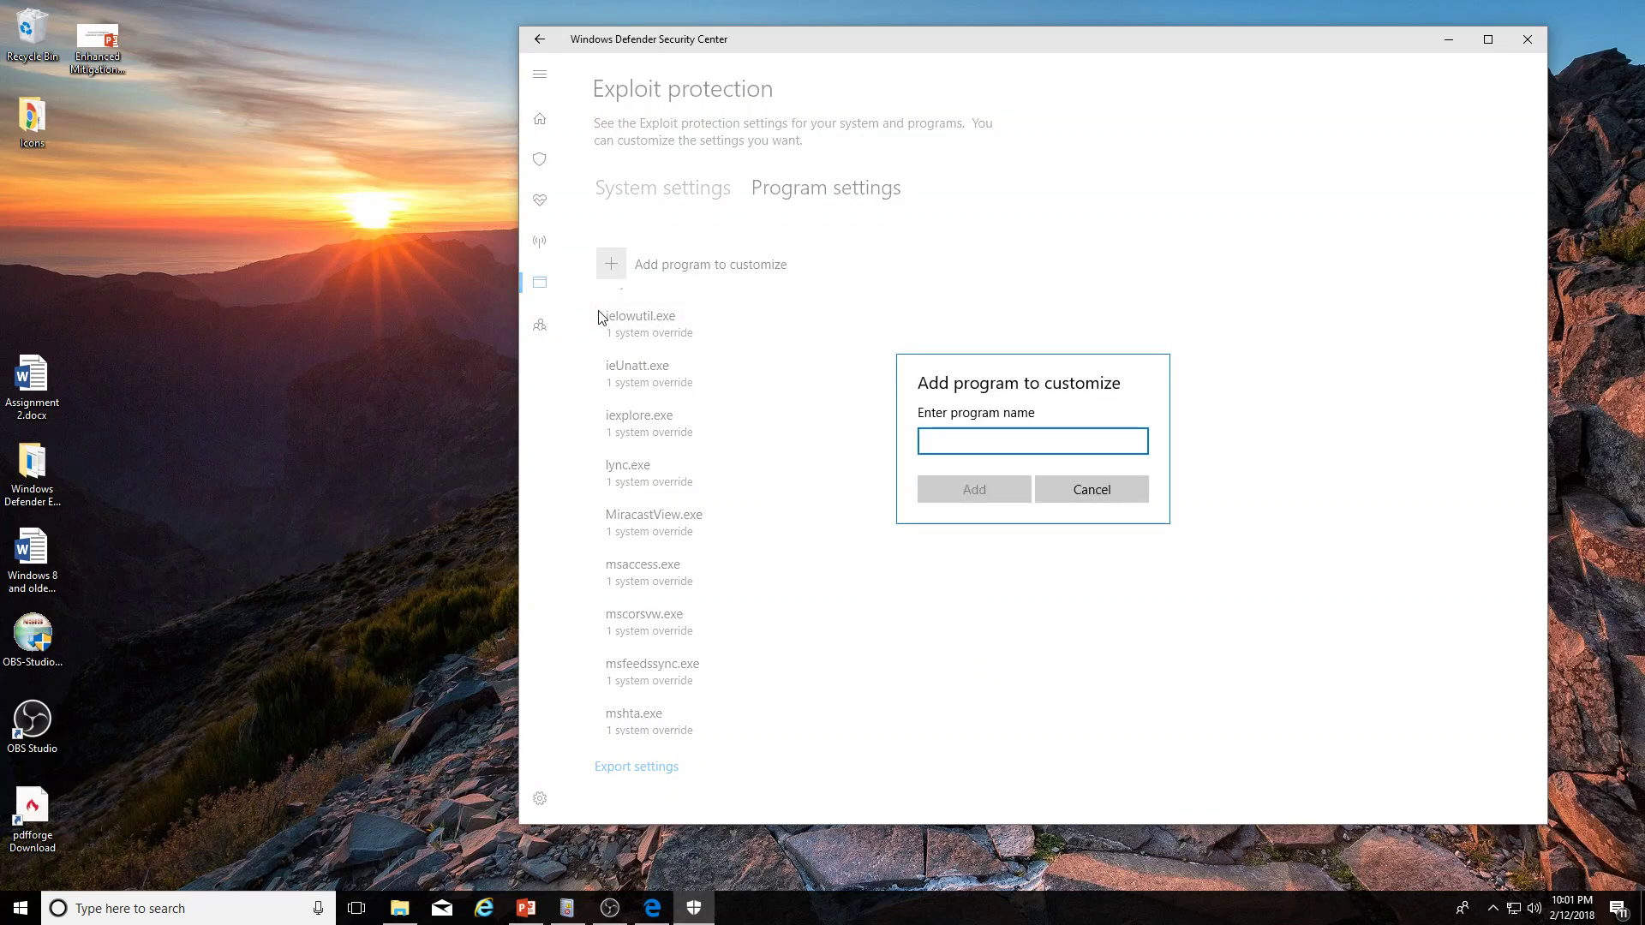
type("notepad.exe")
left_click(977, 488)
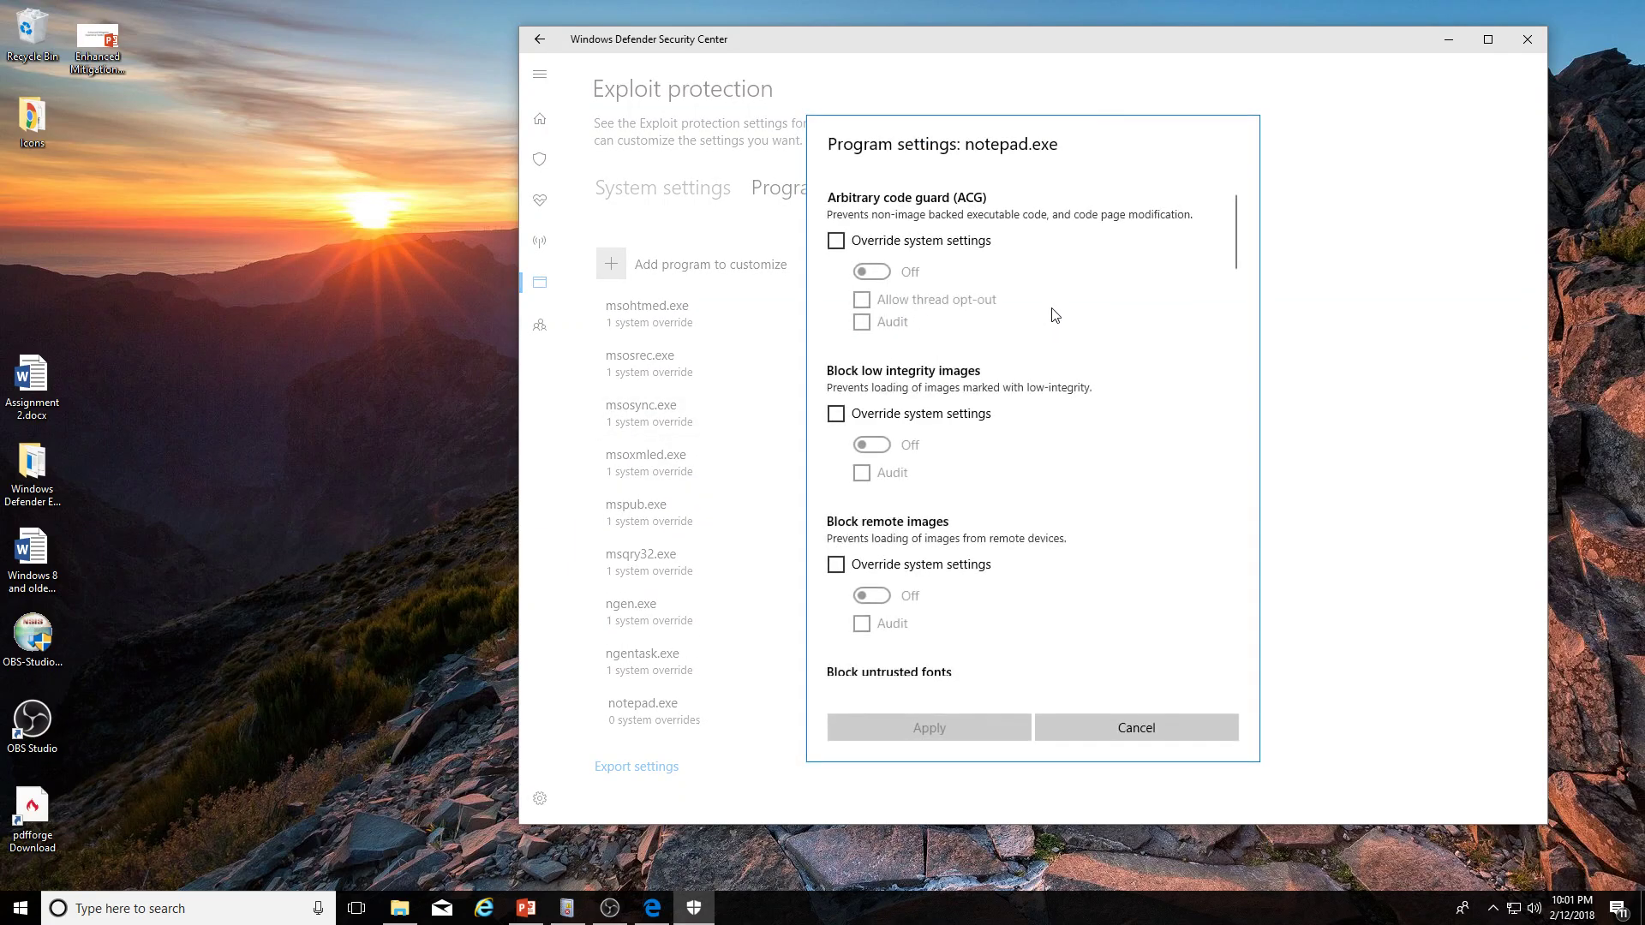
Override the system setting for Disable Win32k system calls on notepad.exe, turn it on and apply the change.
scroll(1216, 257, "down", 10)
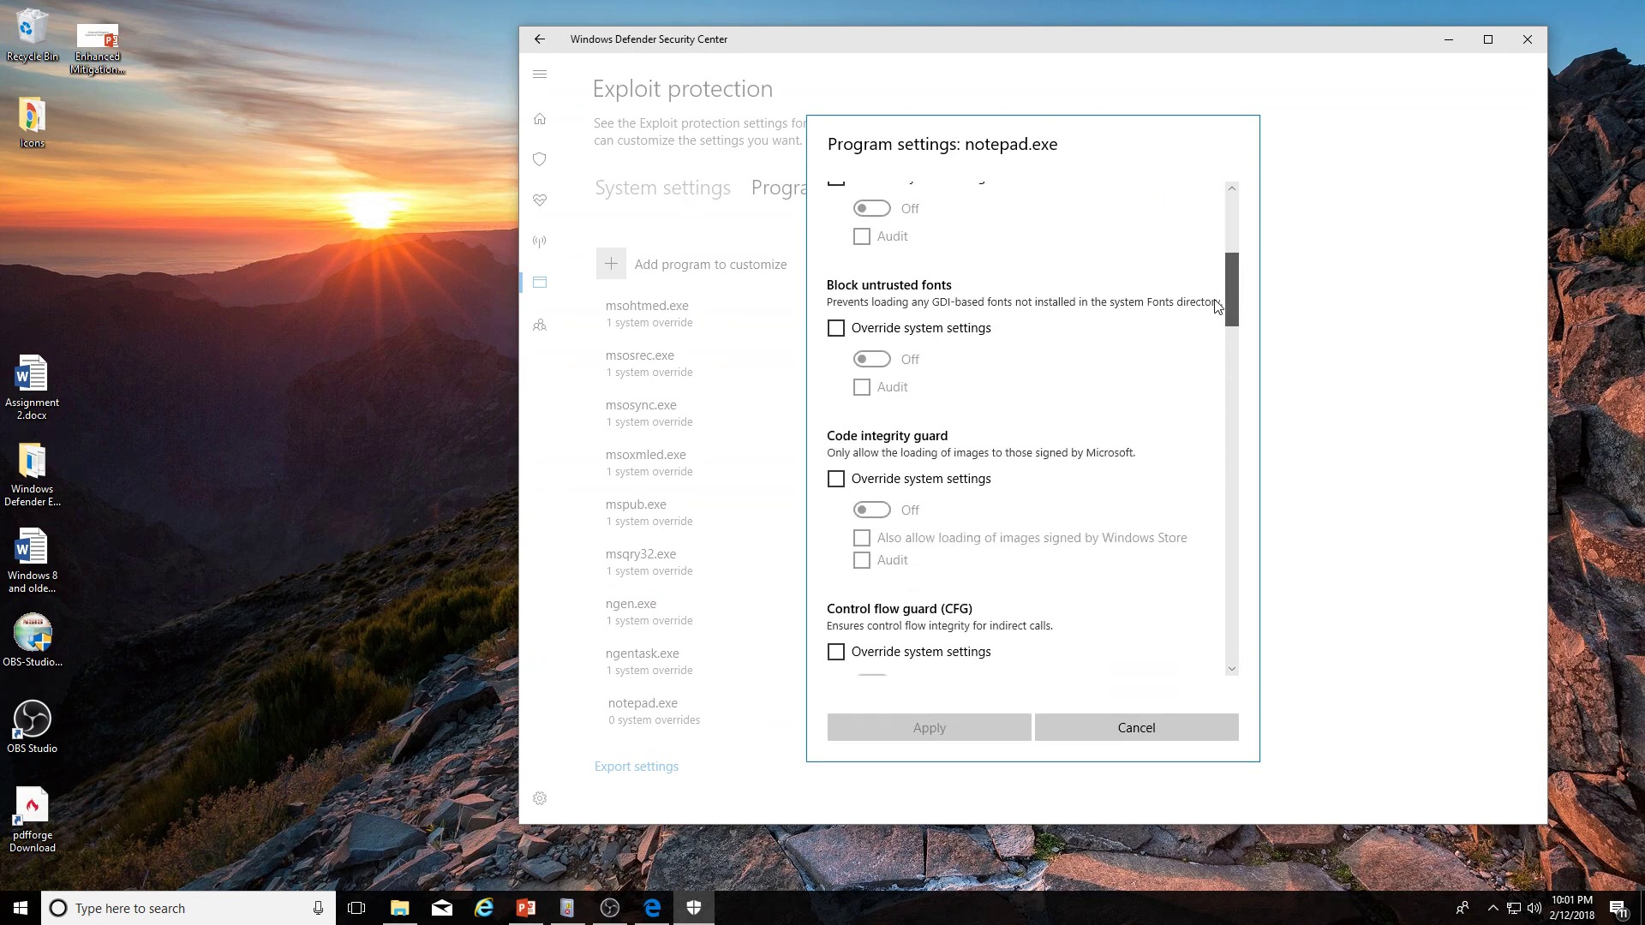
scroll(1020, 420, "down", 10)
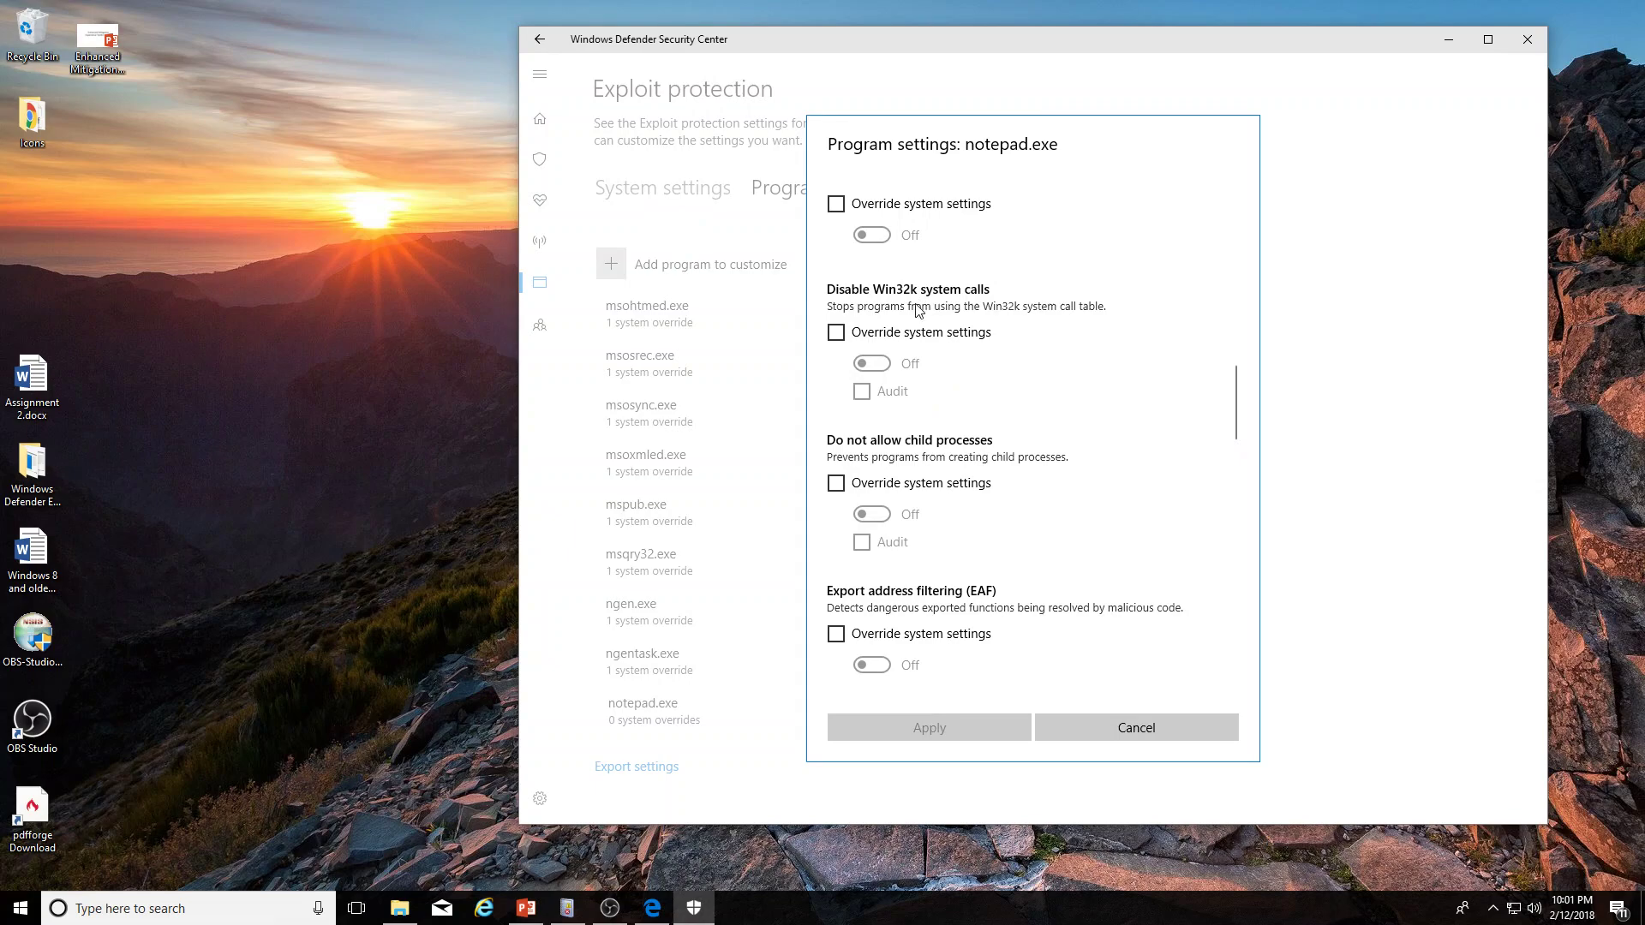
left_click(835, 332)
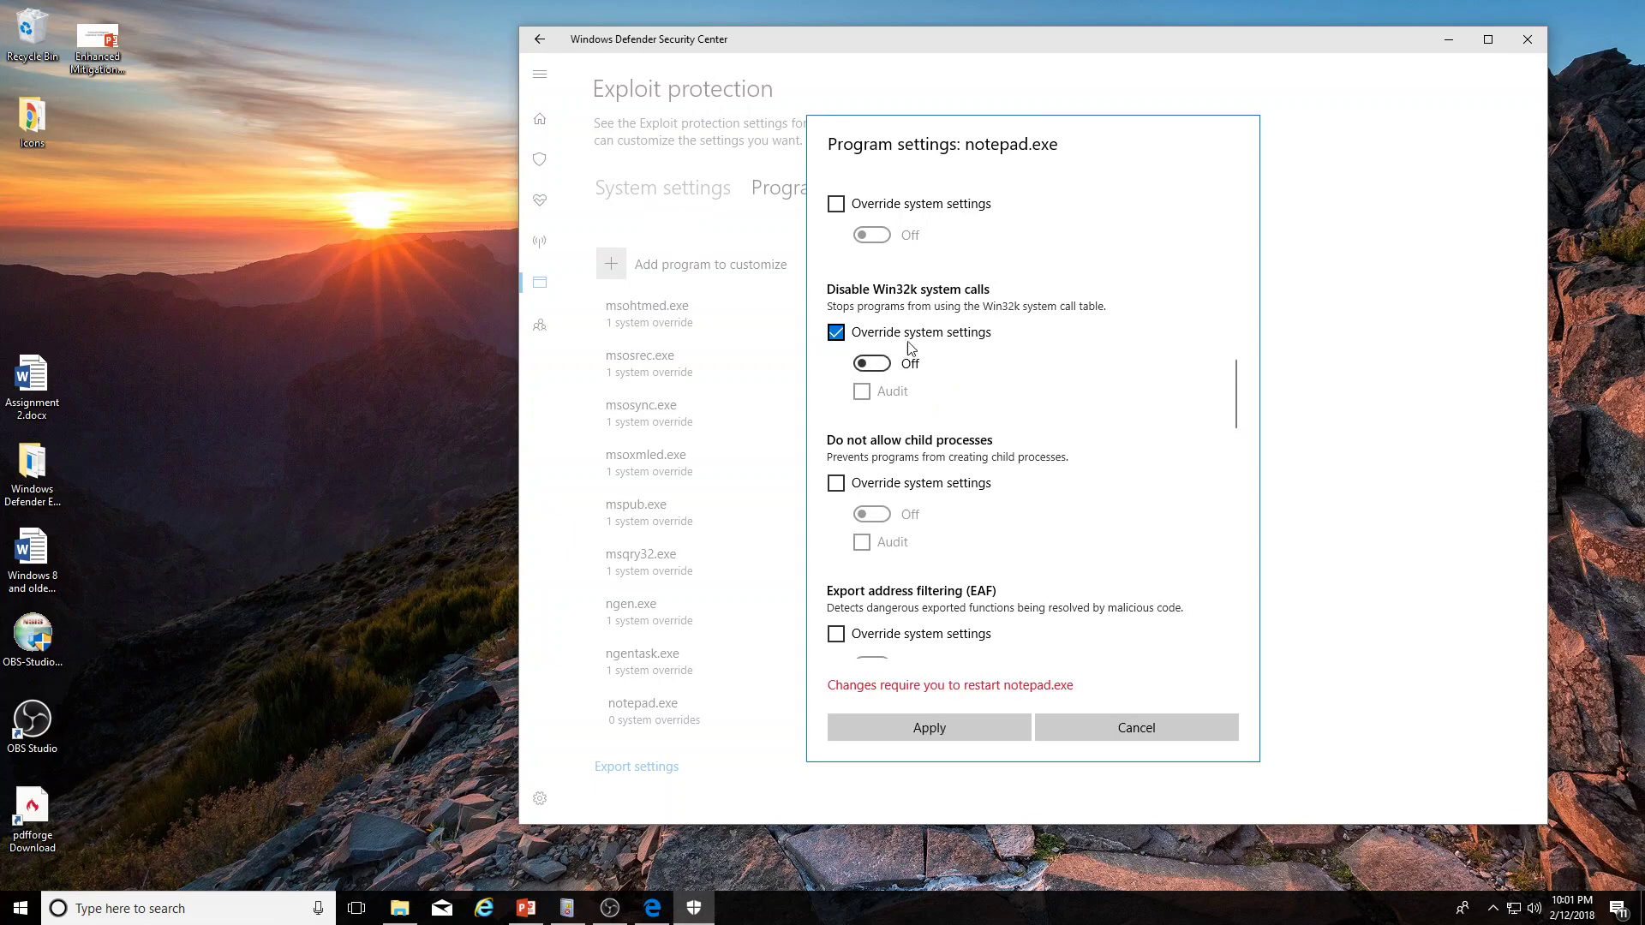
left_click(876, 364)
left_click(969, 729)
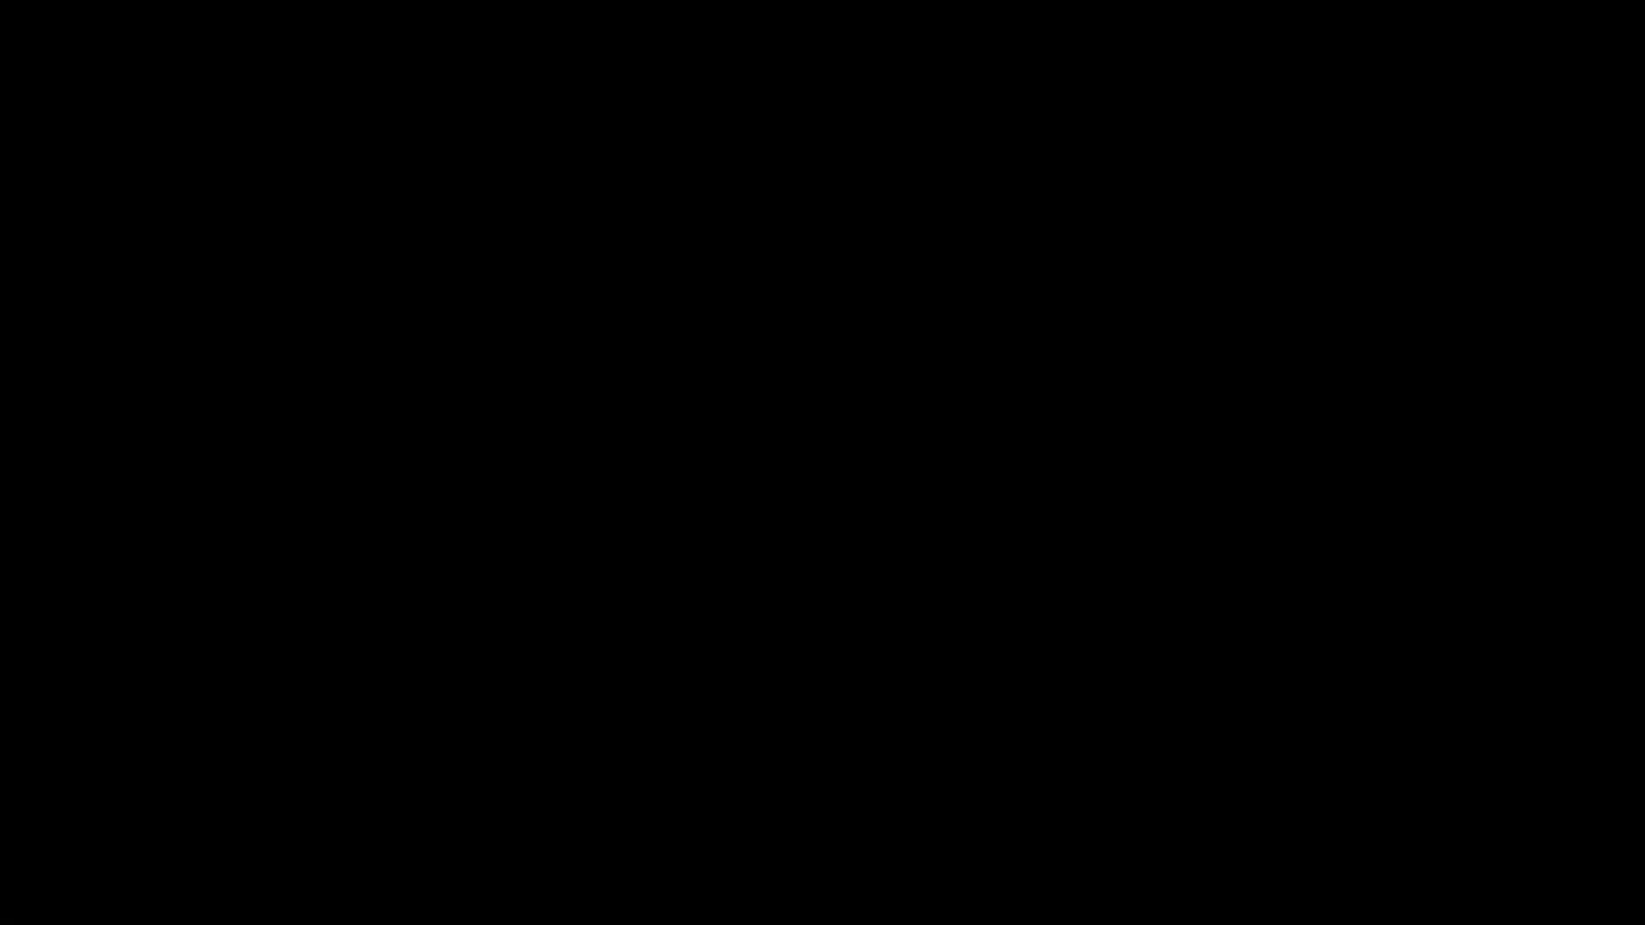
Search for Notepad and launch it to test the override, then close the dialog it brings up.
left_click(196, 904)
type("n")
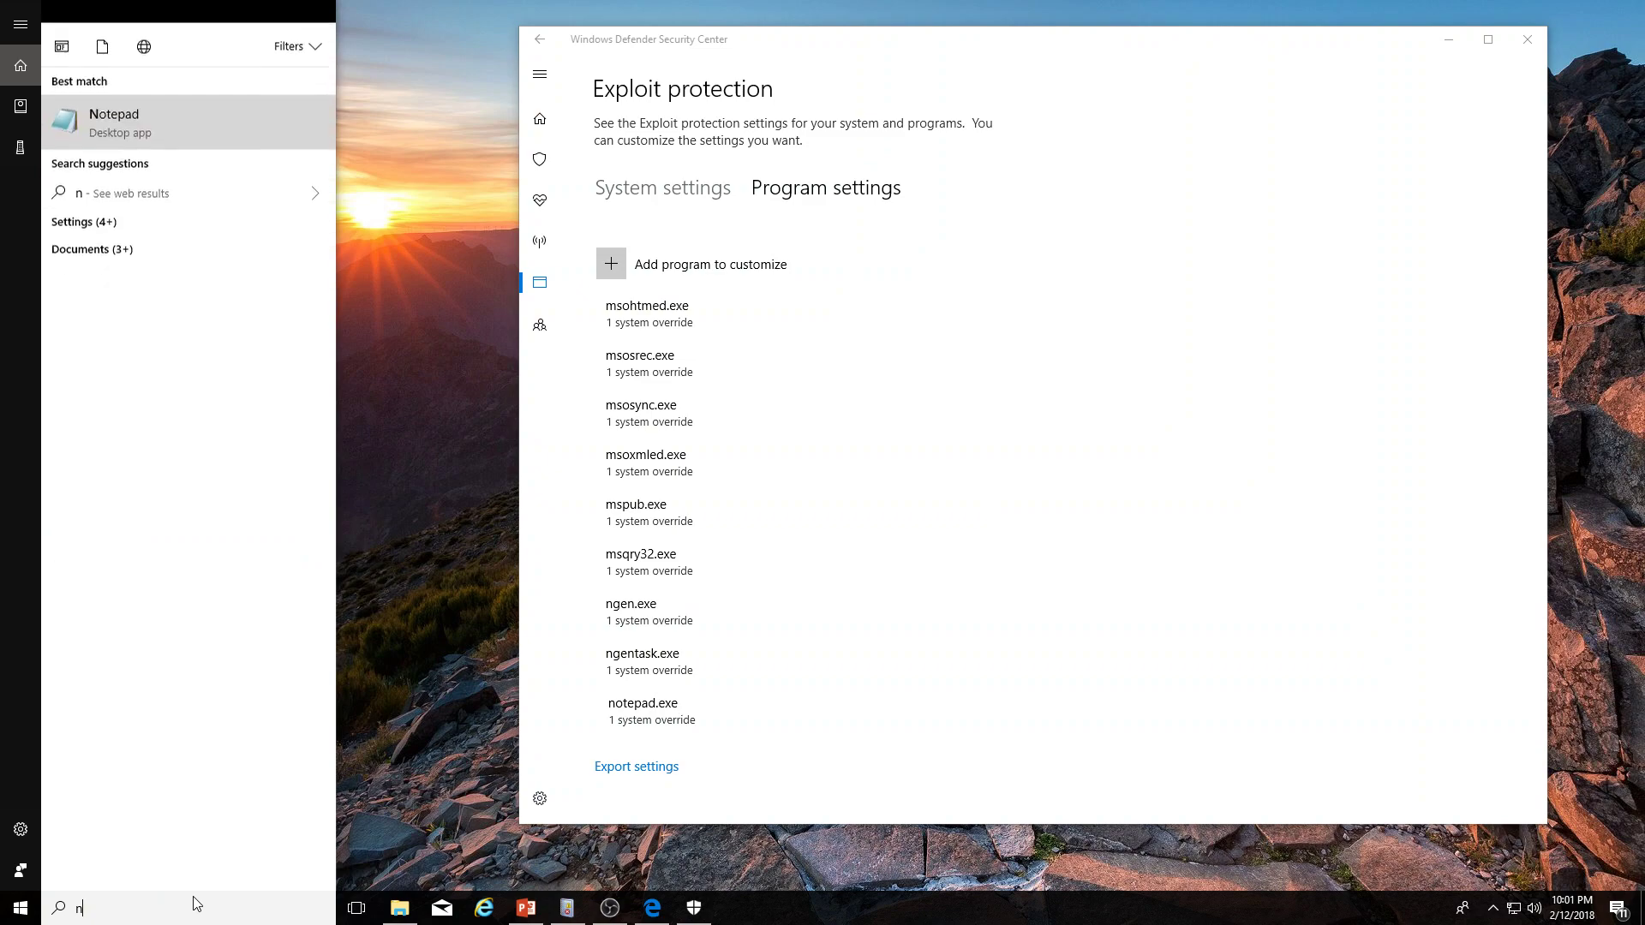
type("otep")
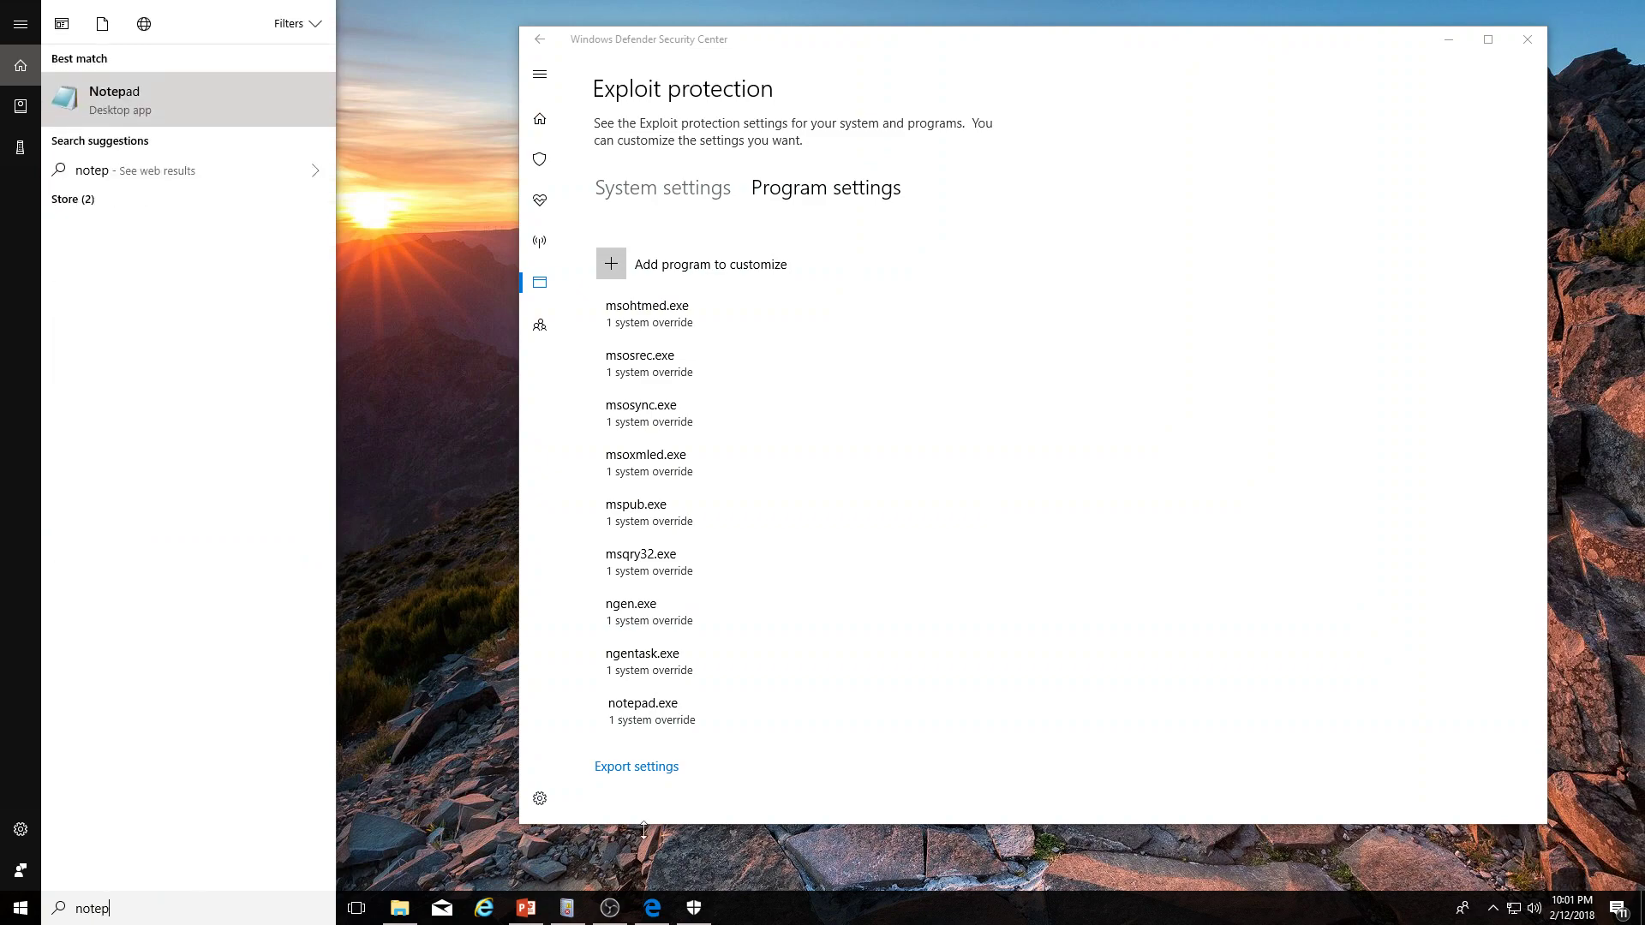
key("Return")
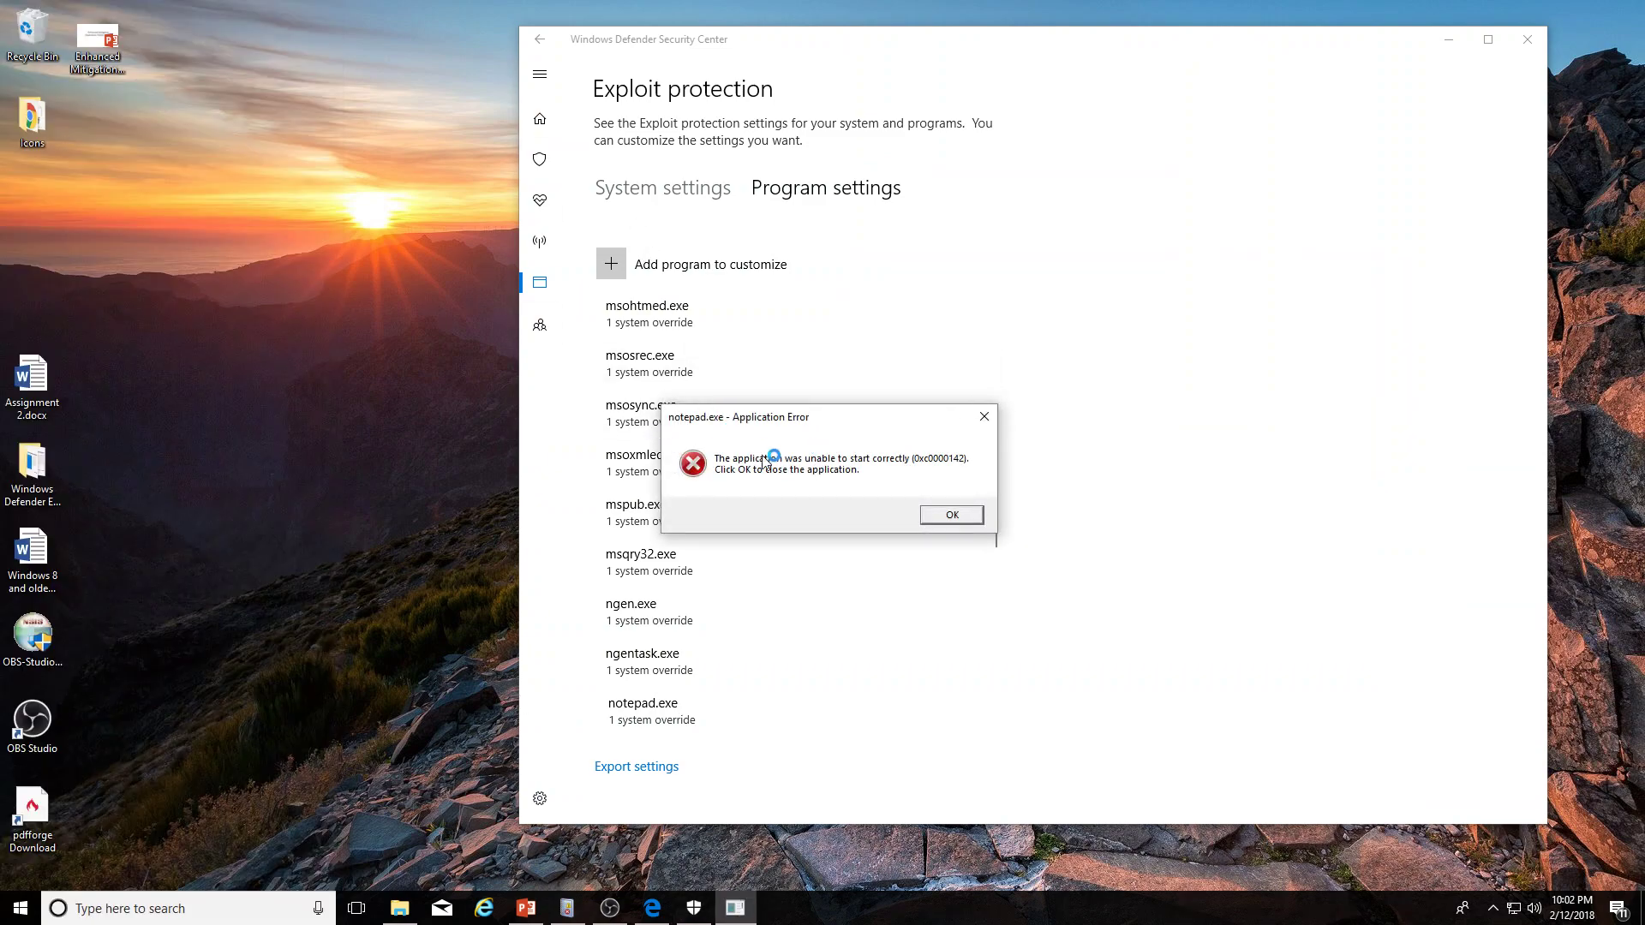
left_click(964, 516)
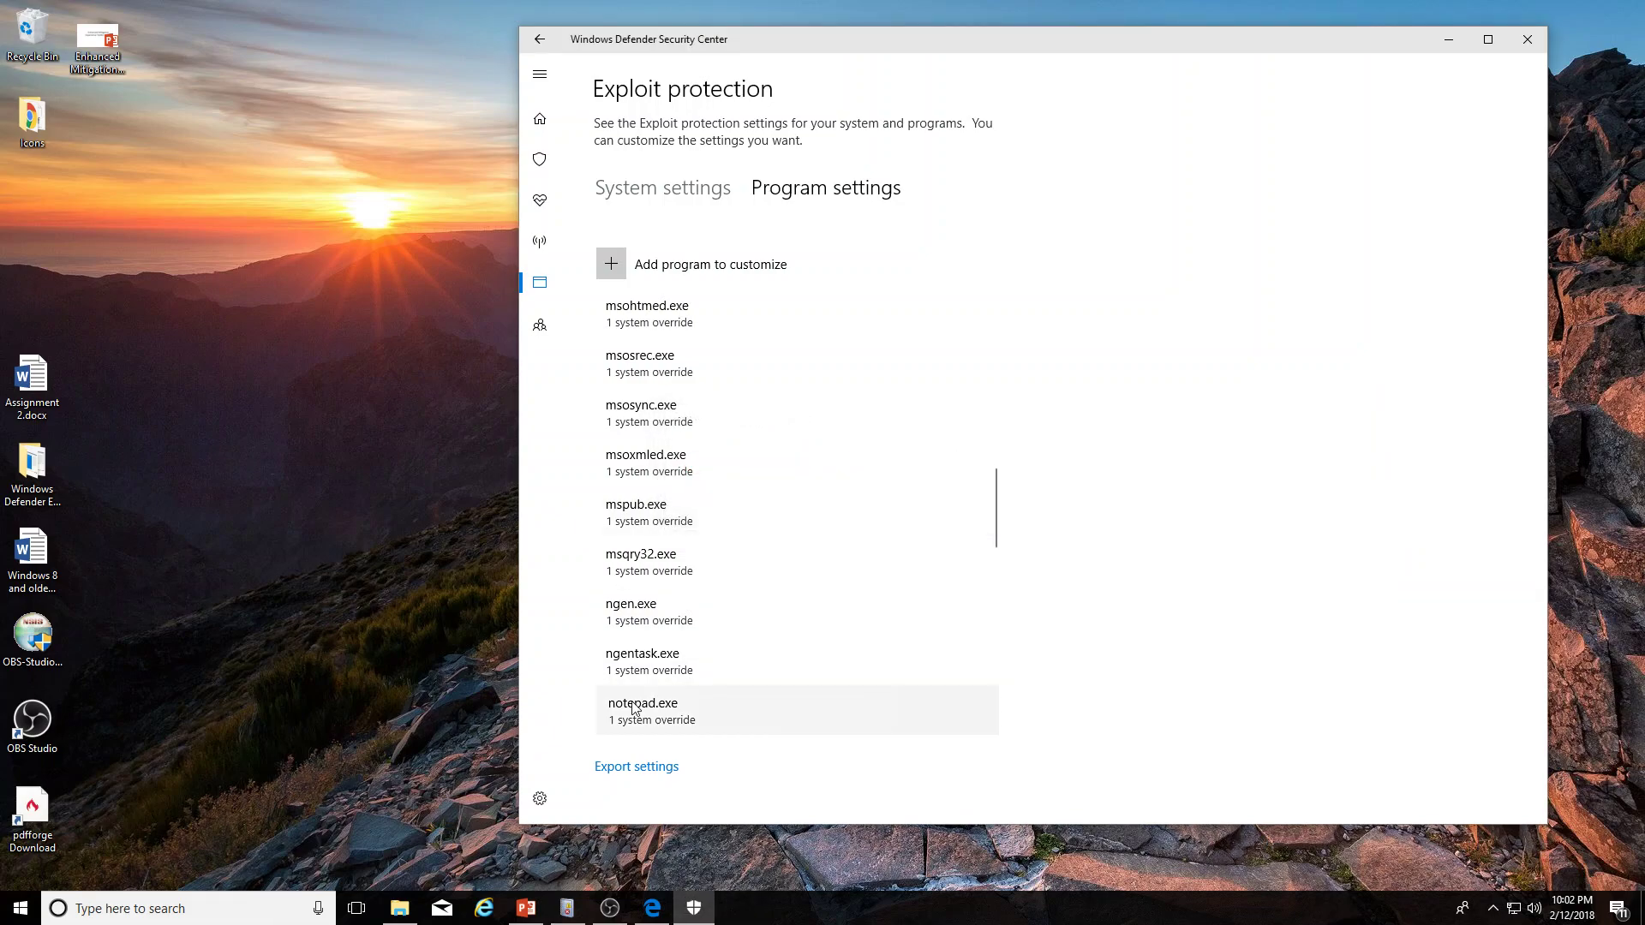
Remove the notepad.exe entry from the customized programs in Exploit protection.
scroll(737, 712, "down", 1)
left_click(672, 665)
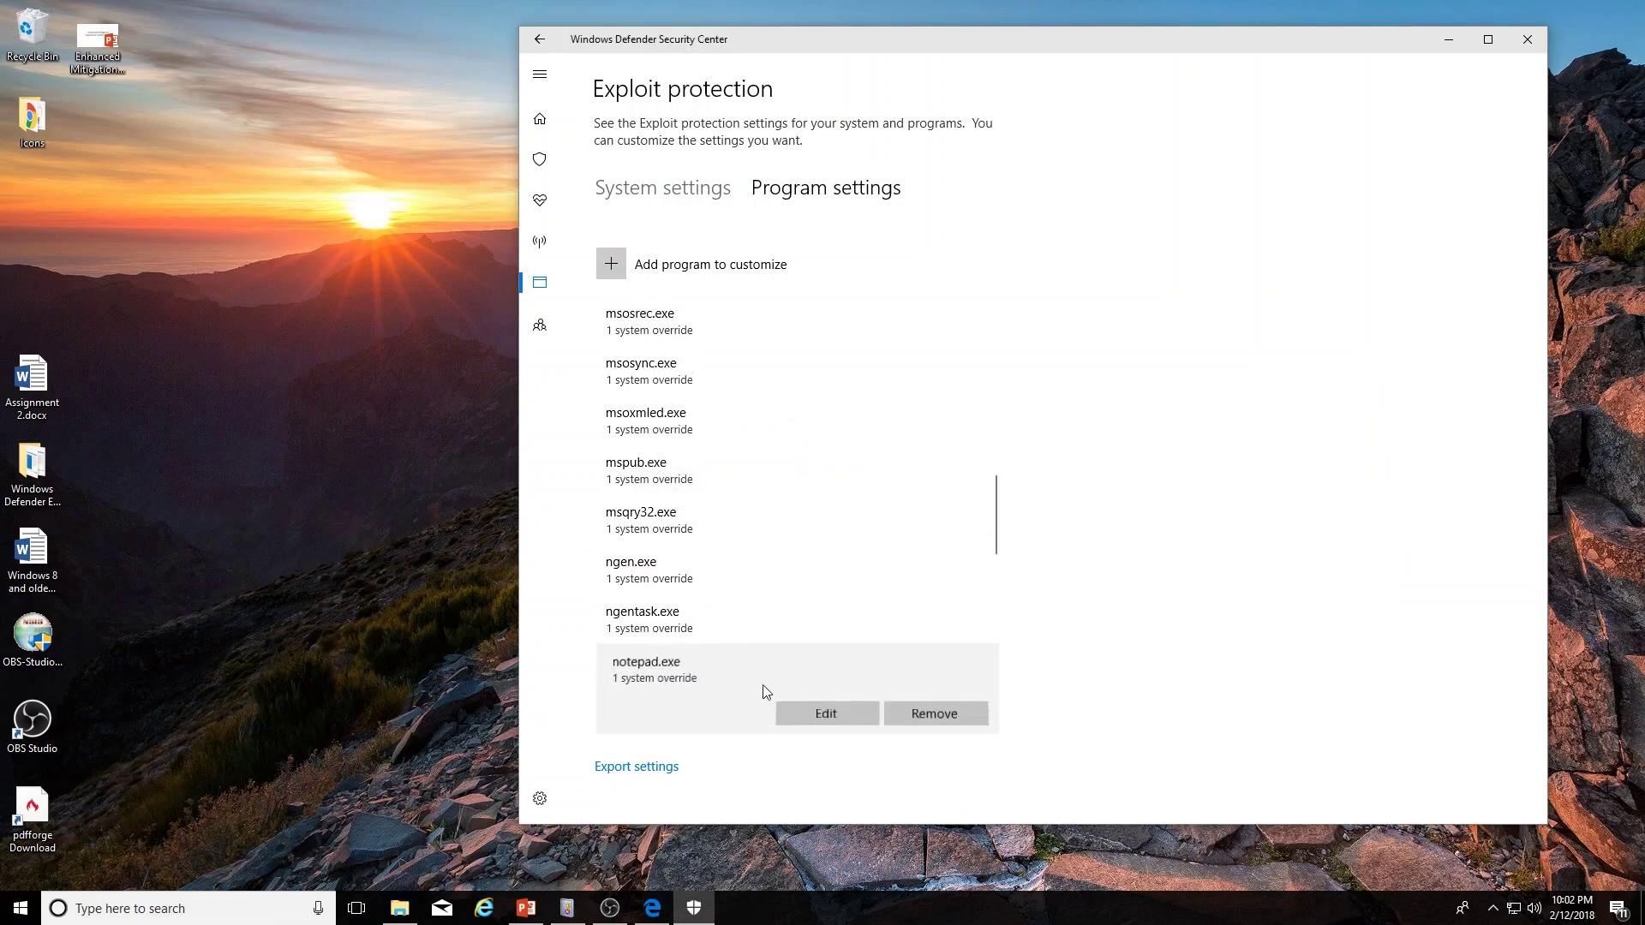
left_click(936, 712)
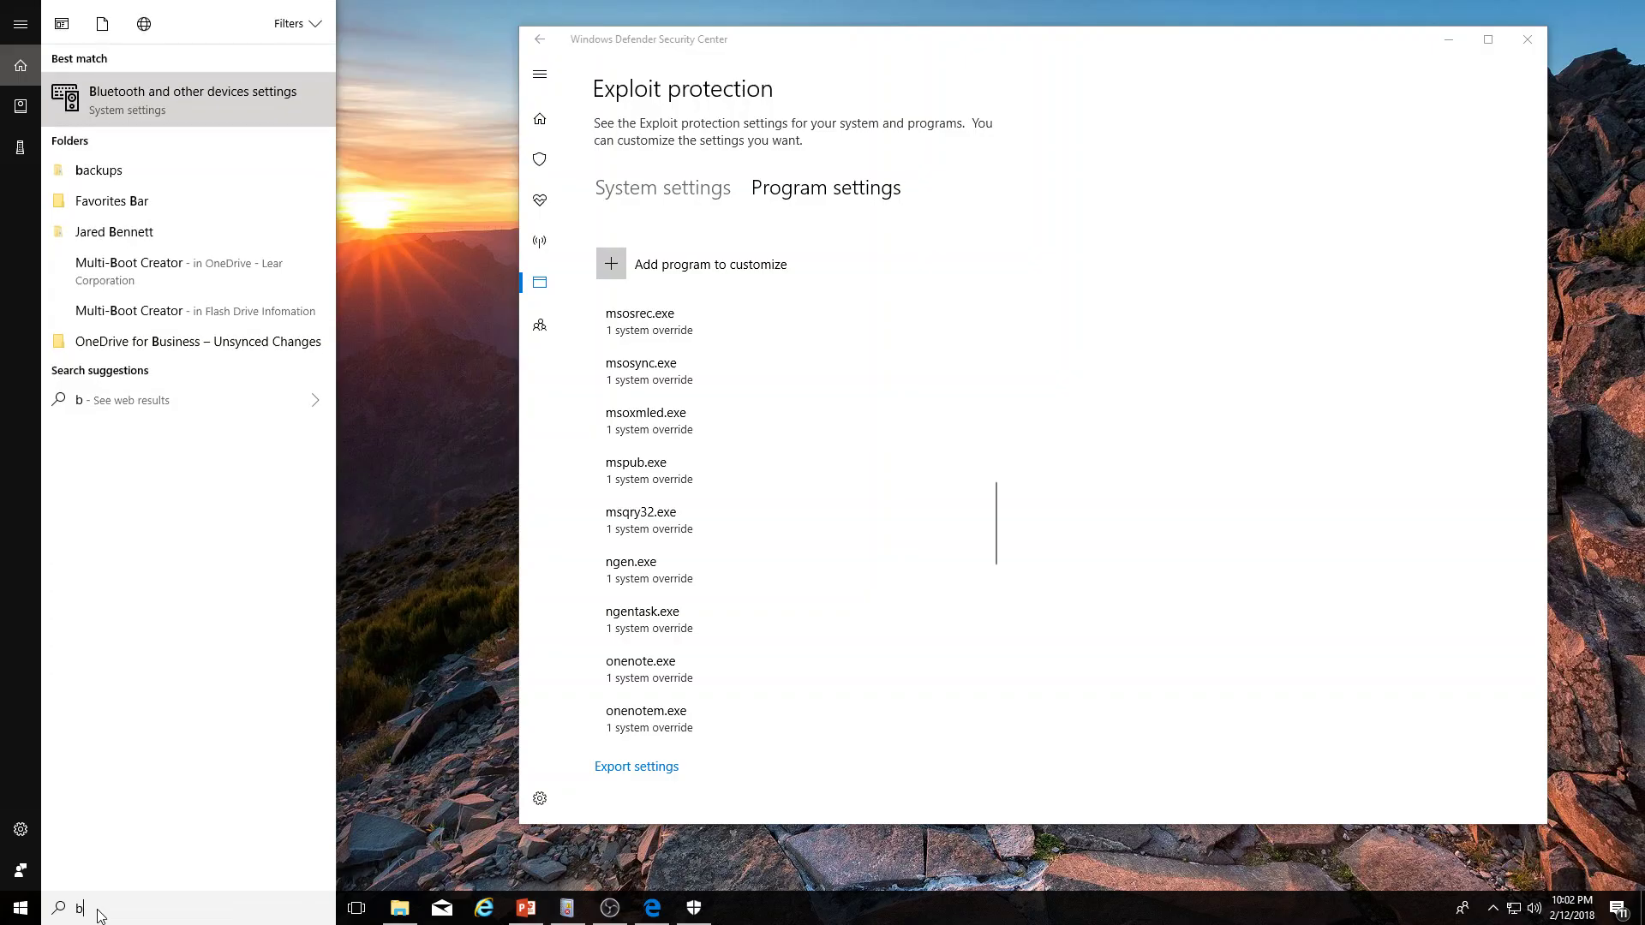
Search for Notepad and launch it again to test it without the override, then close its window.
key("BackSpace")
key("BackSpace")
key("BackSpace")
type("notepad")
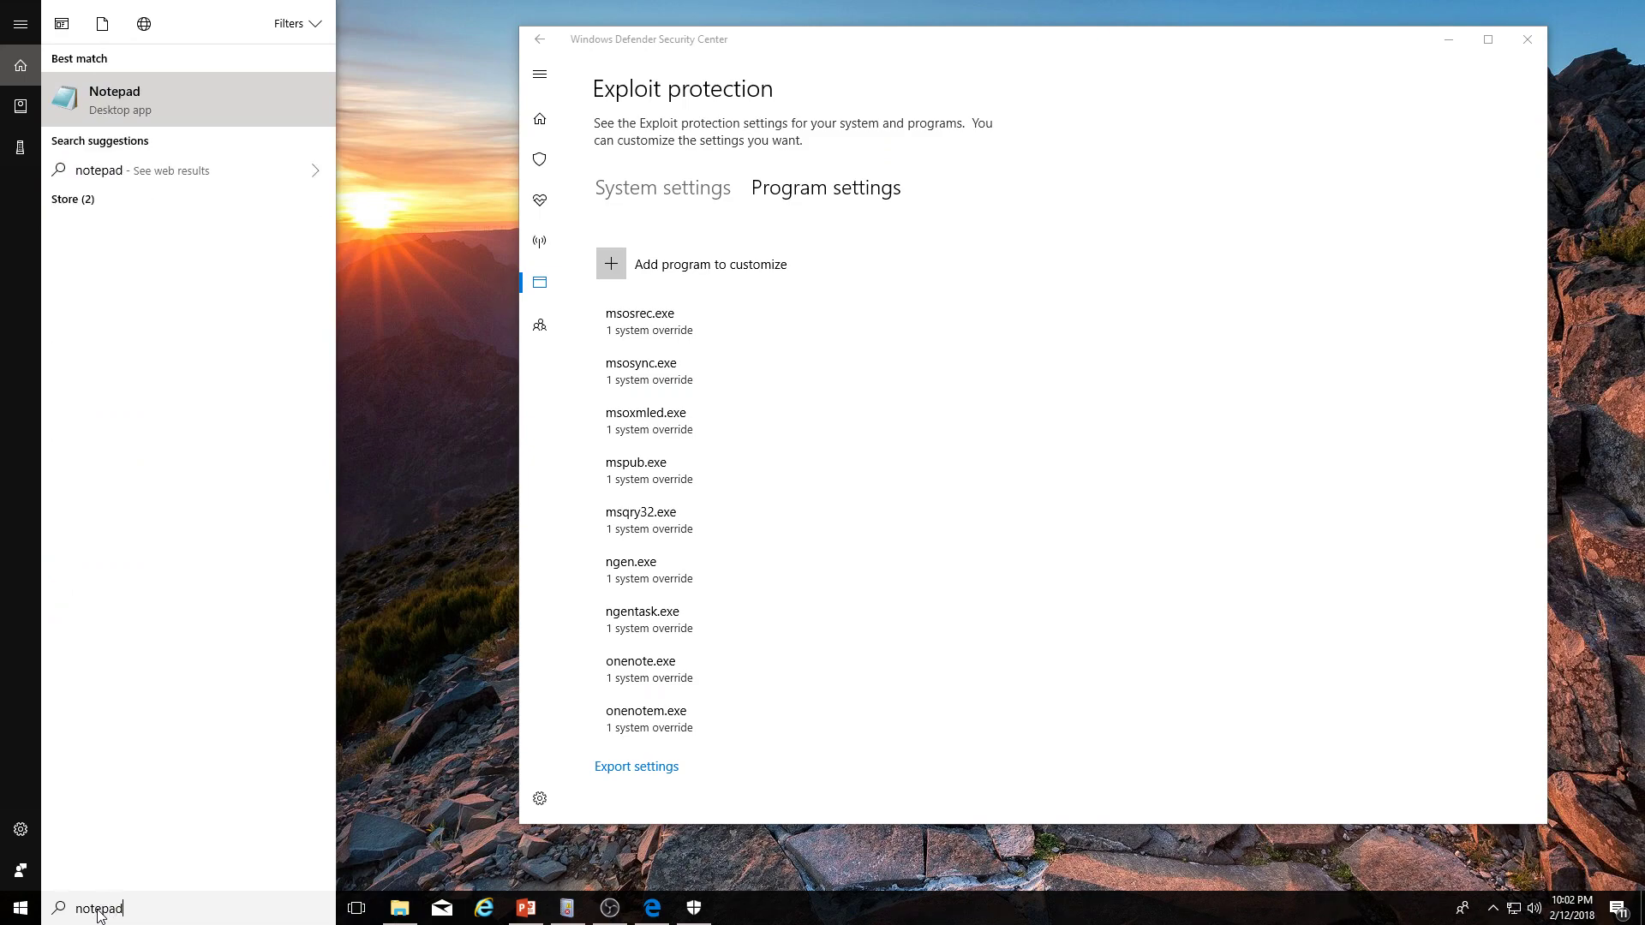
left_click(174, 81)
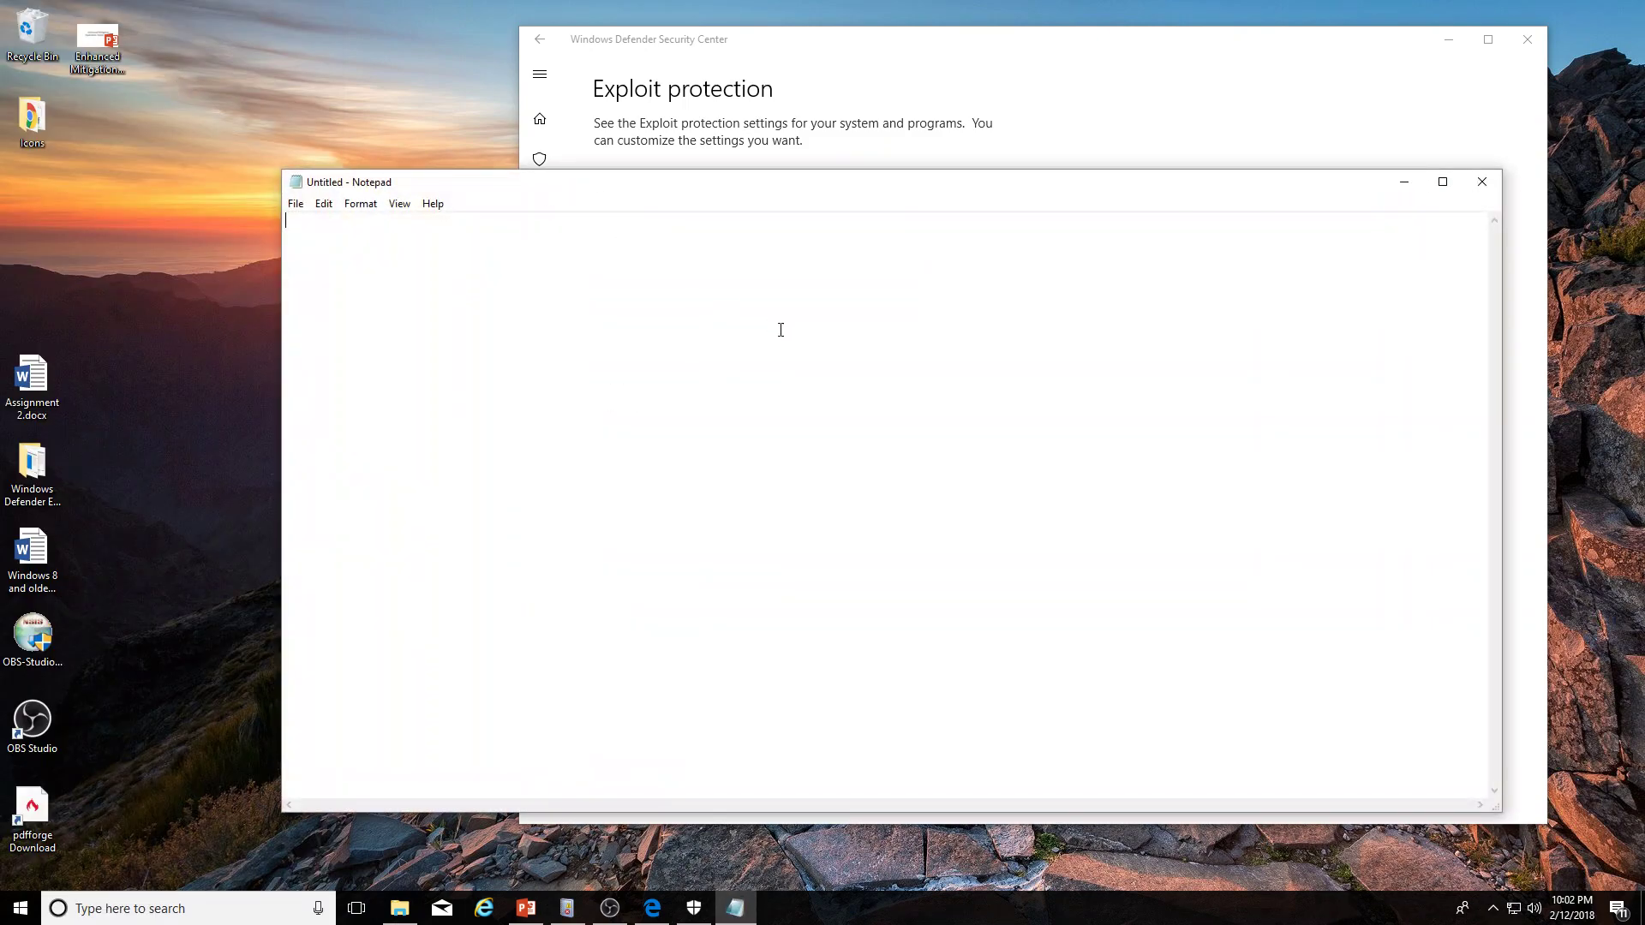
left_click(1482, 181)
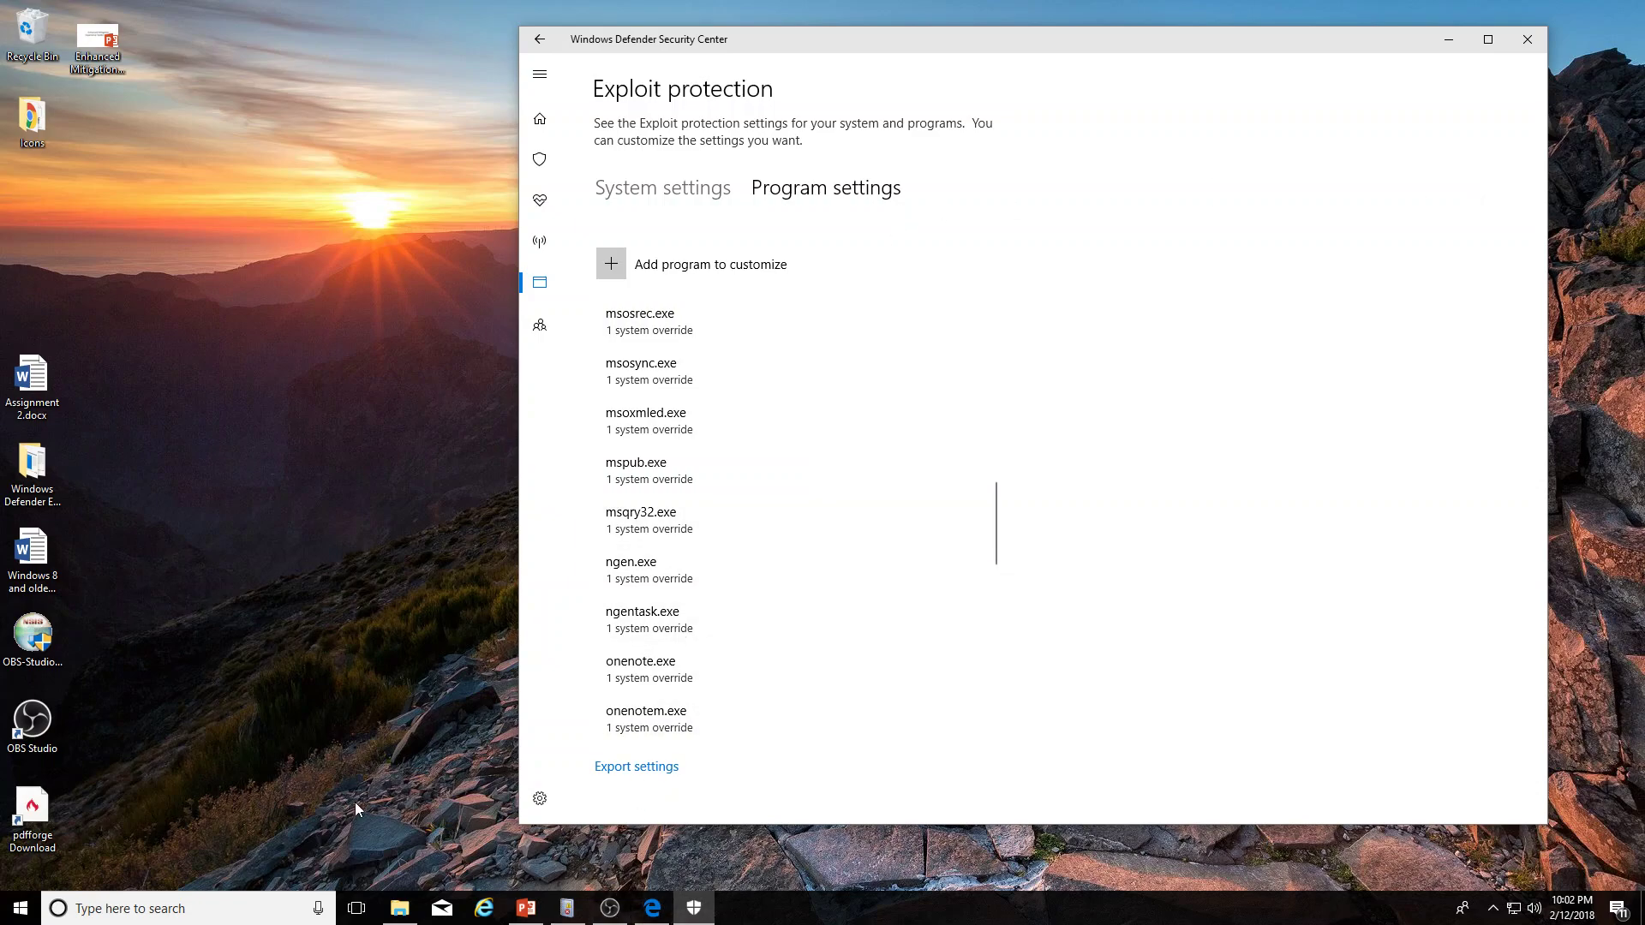
Switch to Event Viewer and select the second 2/10/2018 6:59:55 PM warning in the Exploit Protection view.
left_click(579, 915)
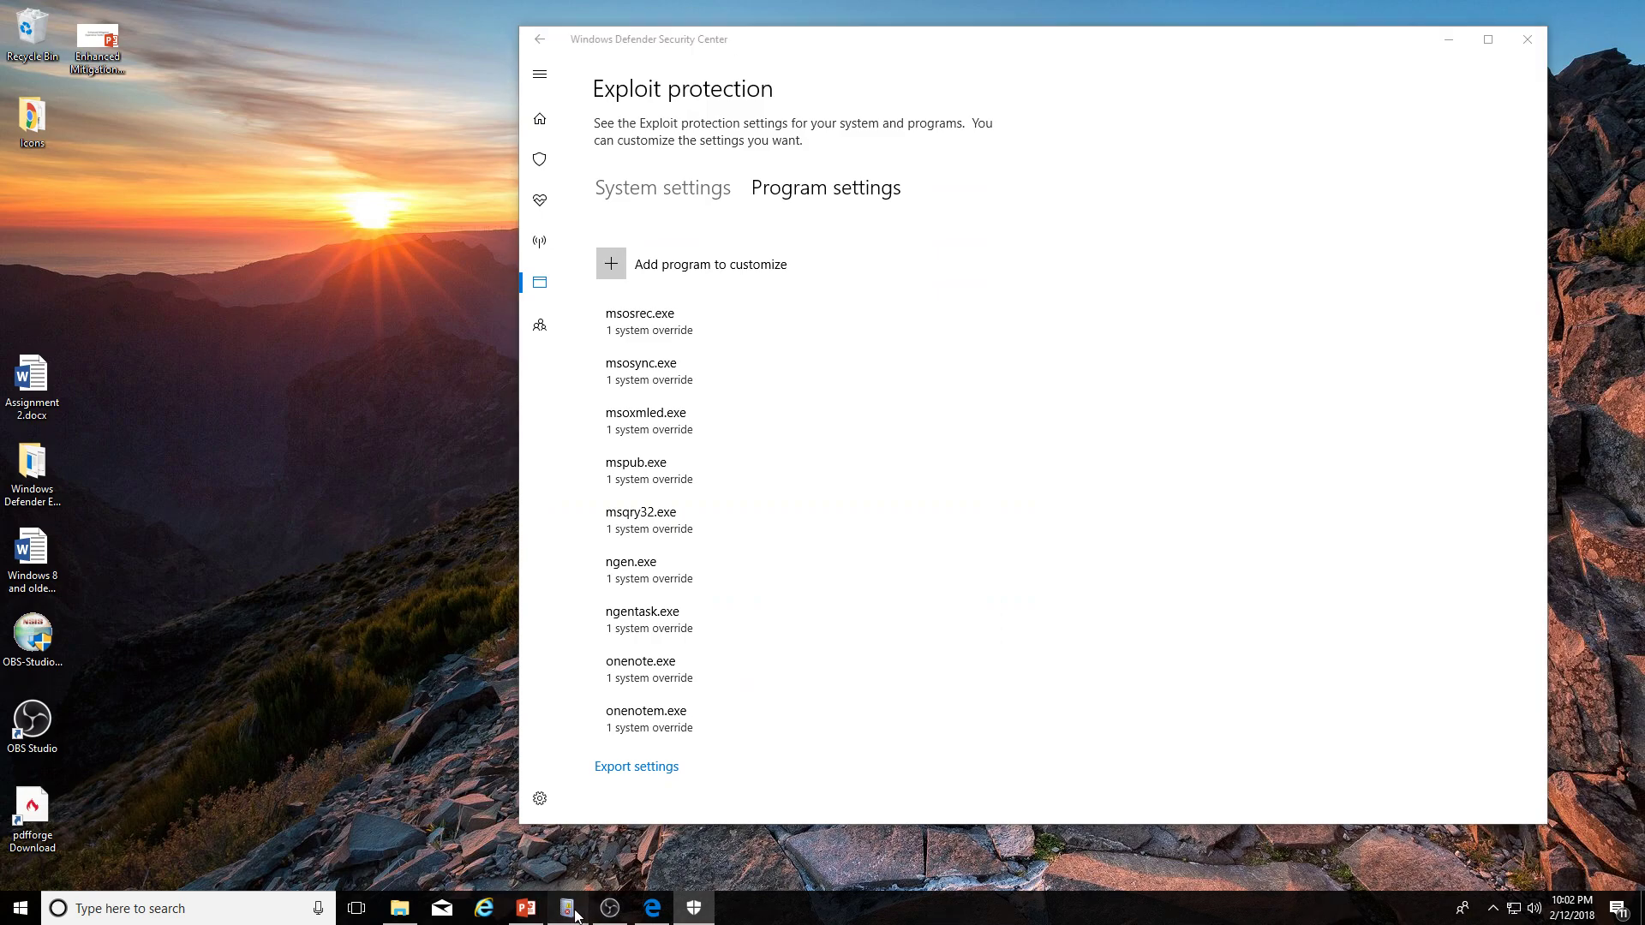
scroll(454, 197, "down", 10)
scroll(460, 210, "down", 10)
scroll(460, 210, "down", 10)
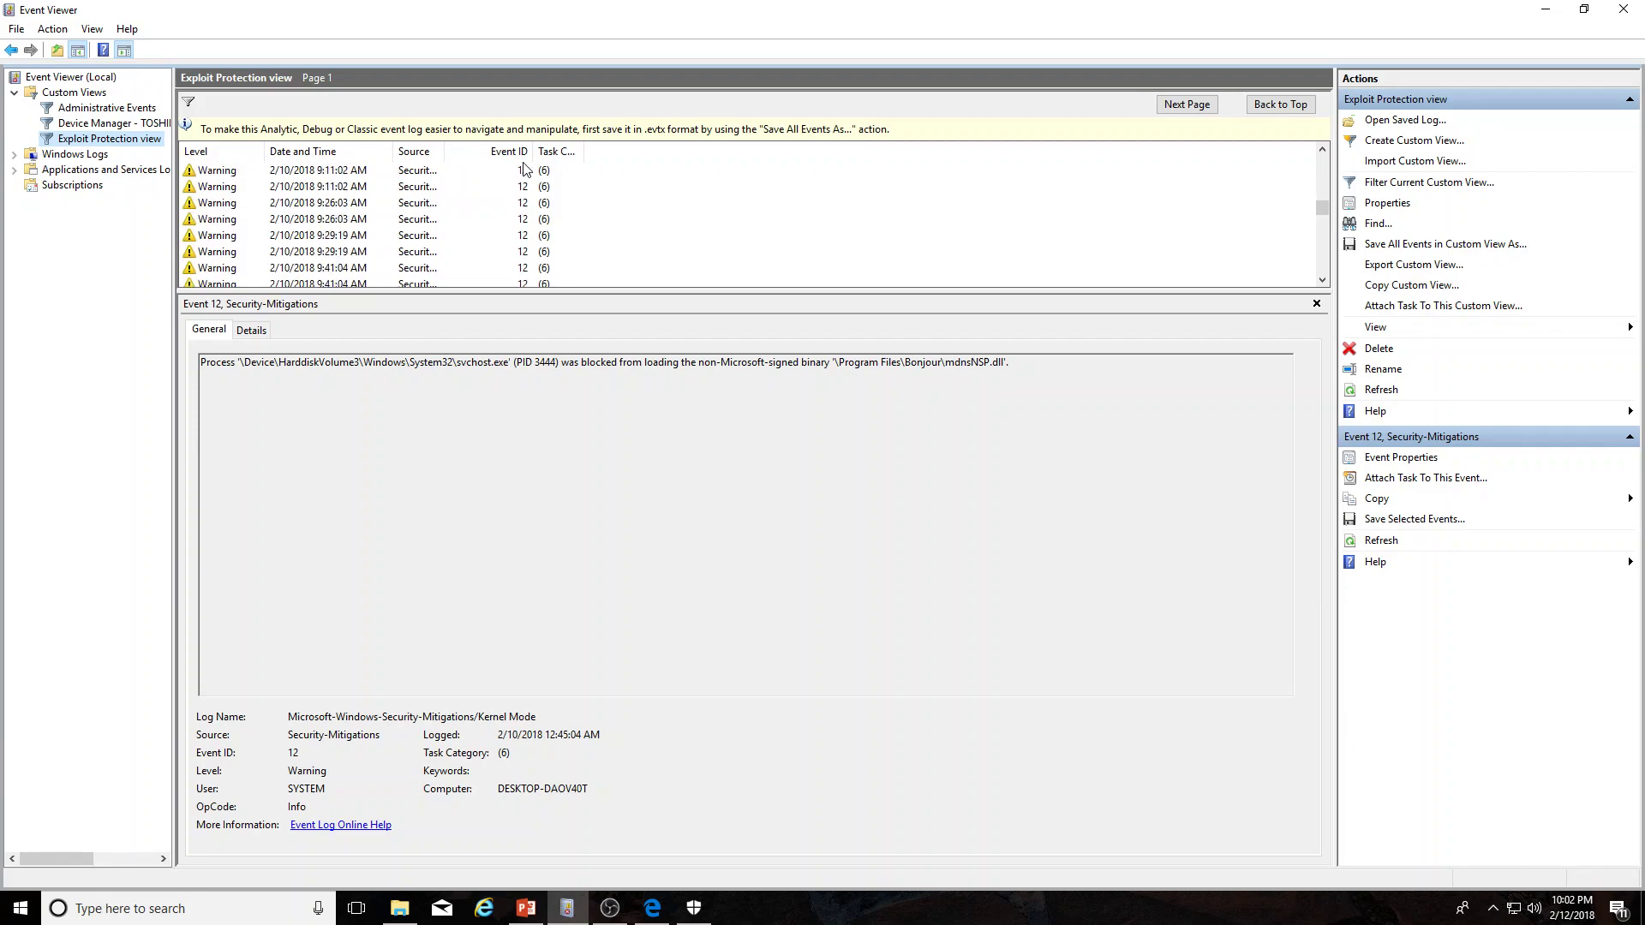
scroll(525, 175, "down", 3)
scroll(525, 177, "down", 10)
scroll(525, 177, "down", 10)
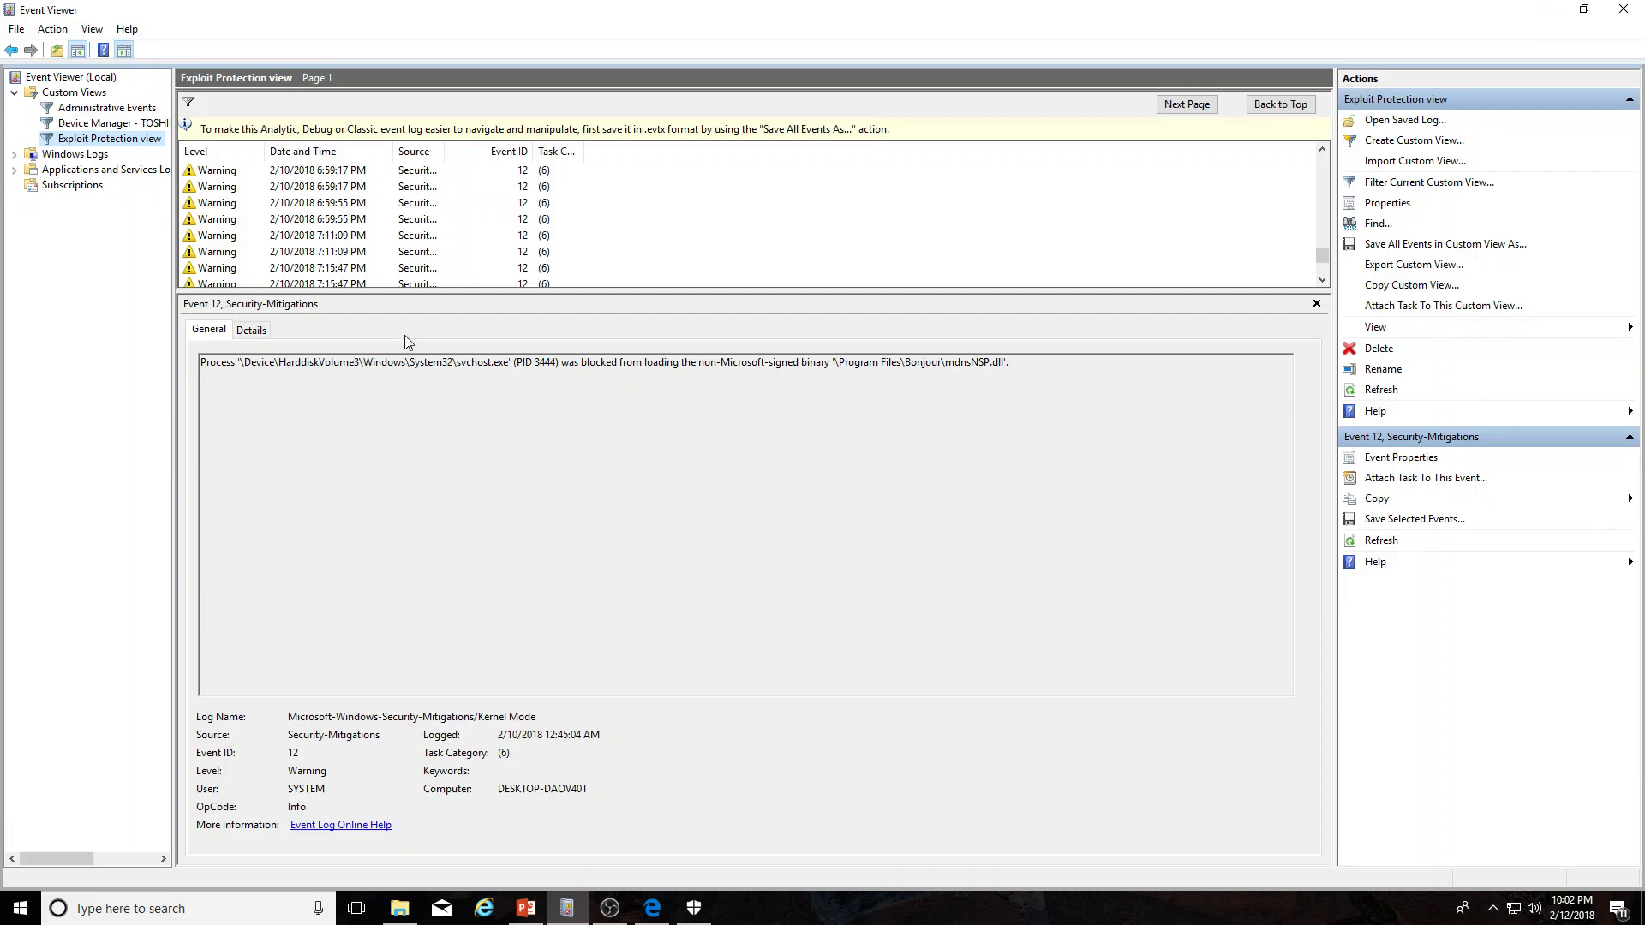
left_click(266, 224)
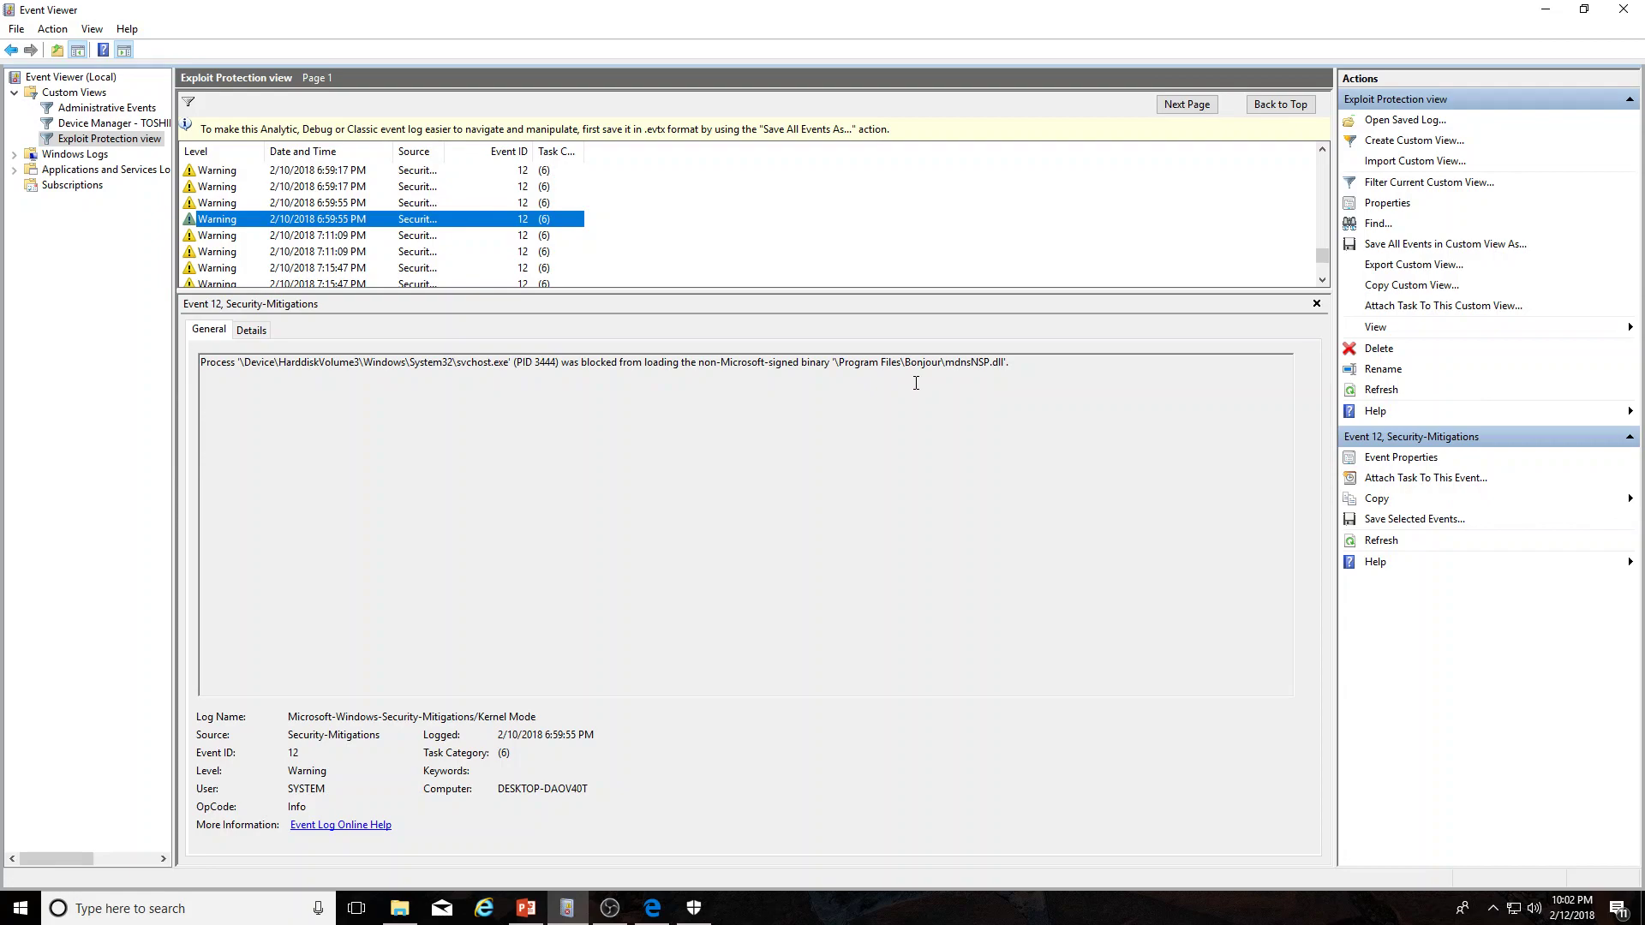
Highlight the selected warning's full description to read which process and binary it concerns, then minimize Event Viewer.
left_click_drag(1040, 365, 220, 373)
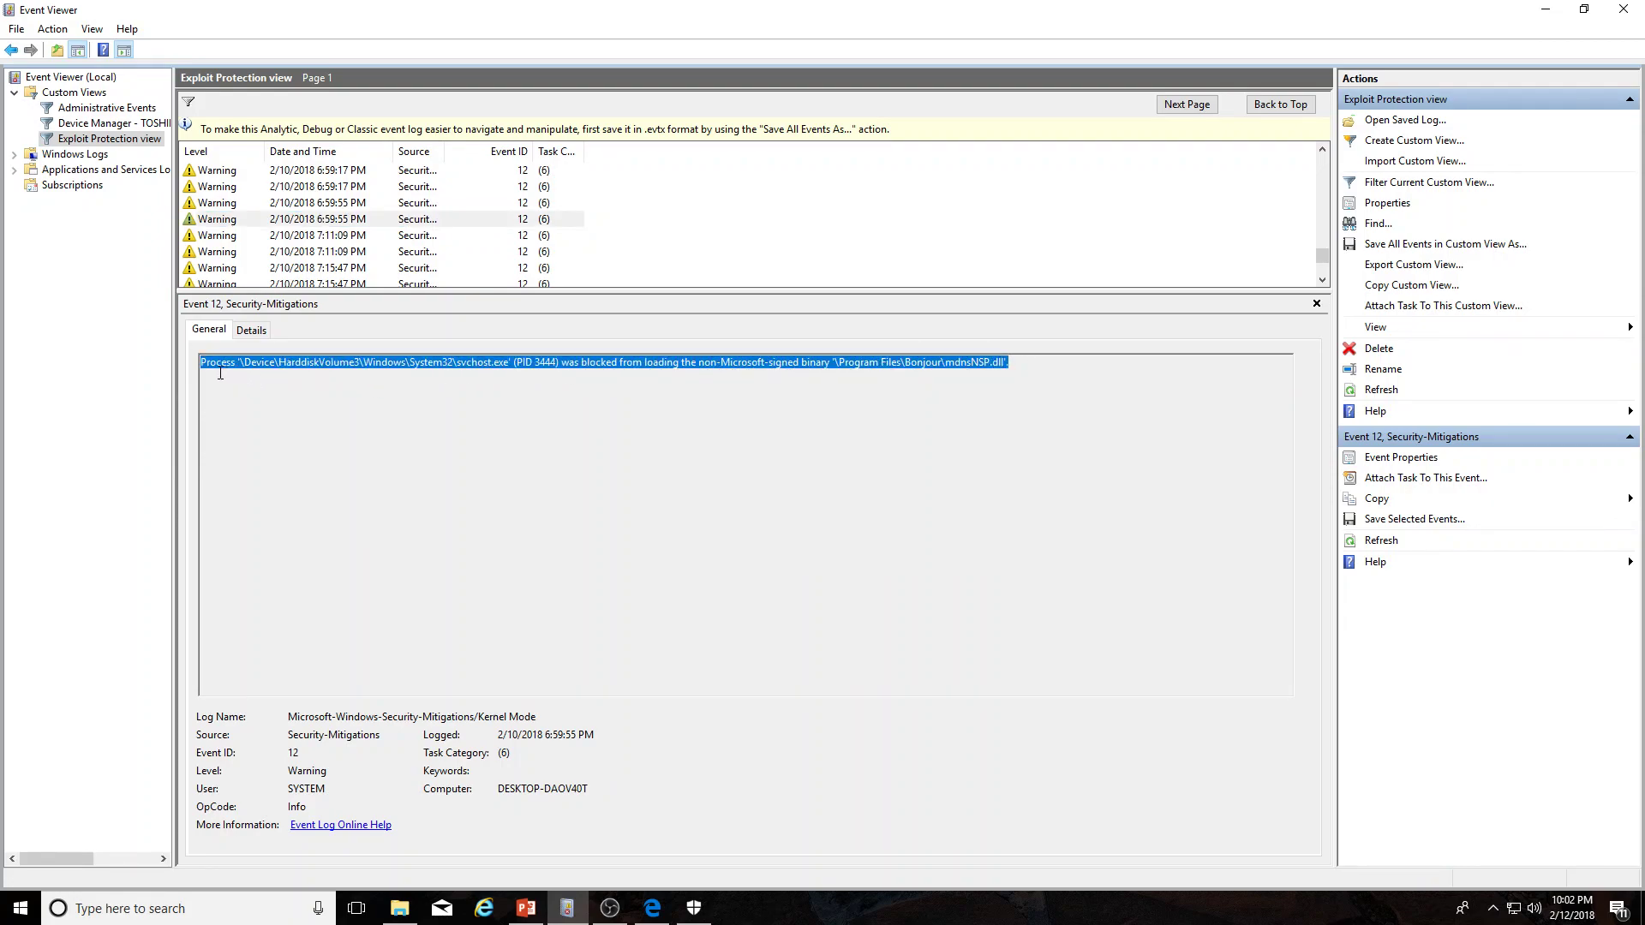
scroll(405, 237, "down", 2)
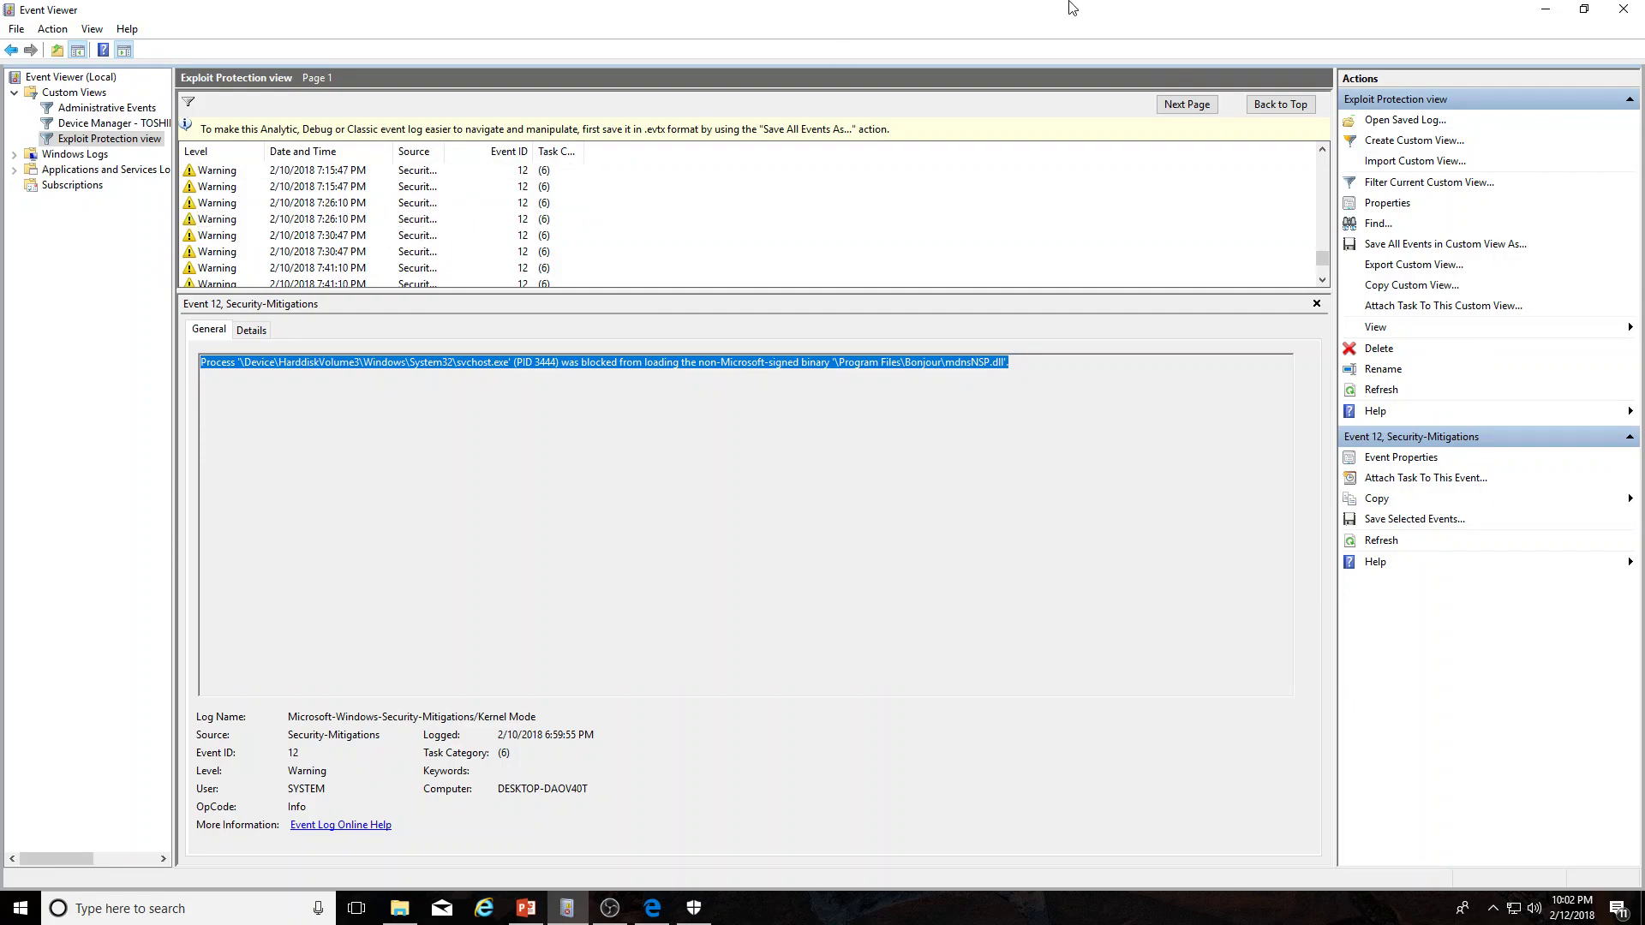
left_click(1549, 10)
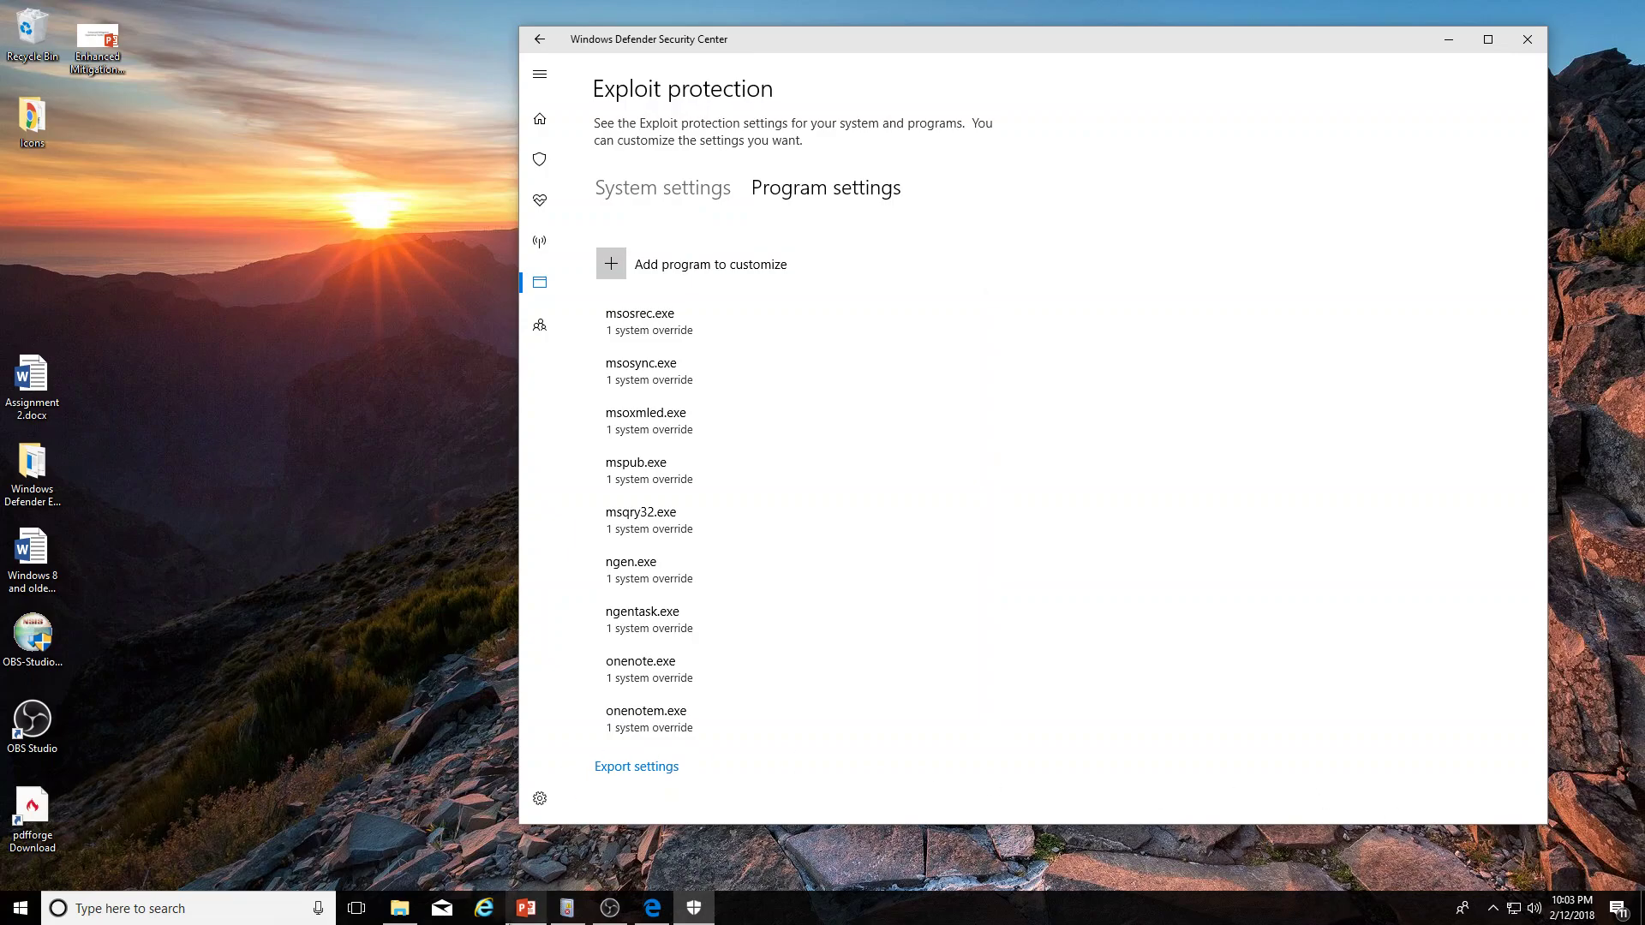
Switch to Microsoft Edge and show the YouTube page of the Windows Defender Exploit Guard video from Microsoft Ignite.
left_click(653, 908)
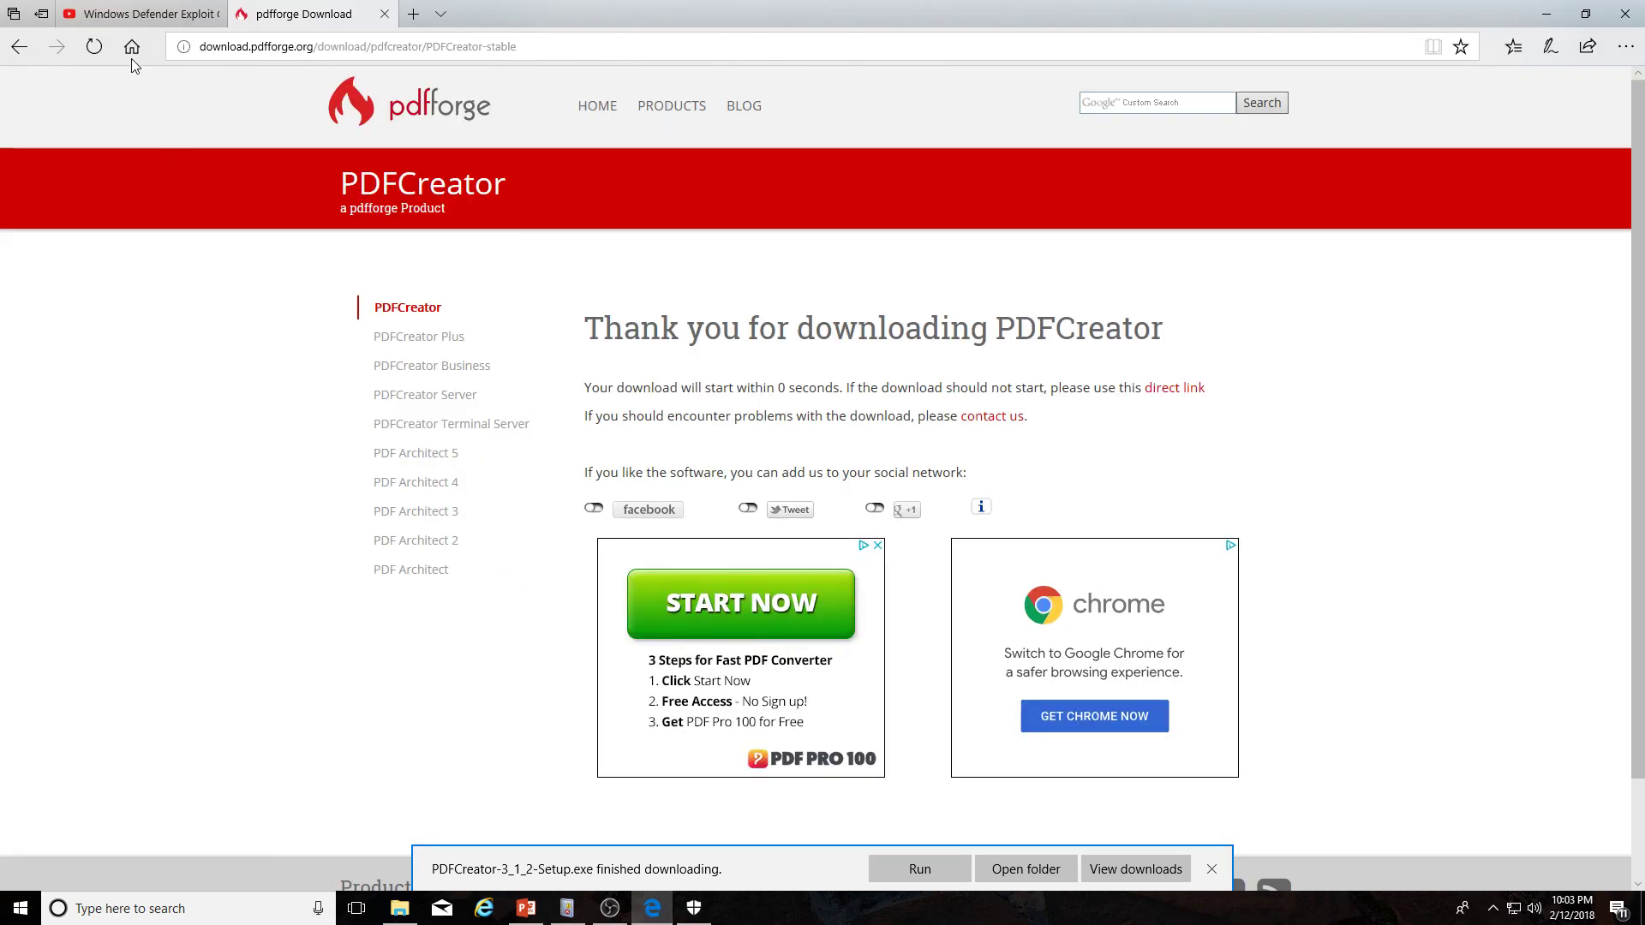
left_click(142, 14)
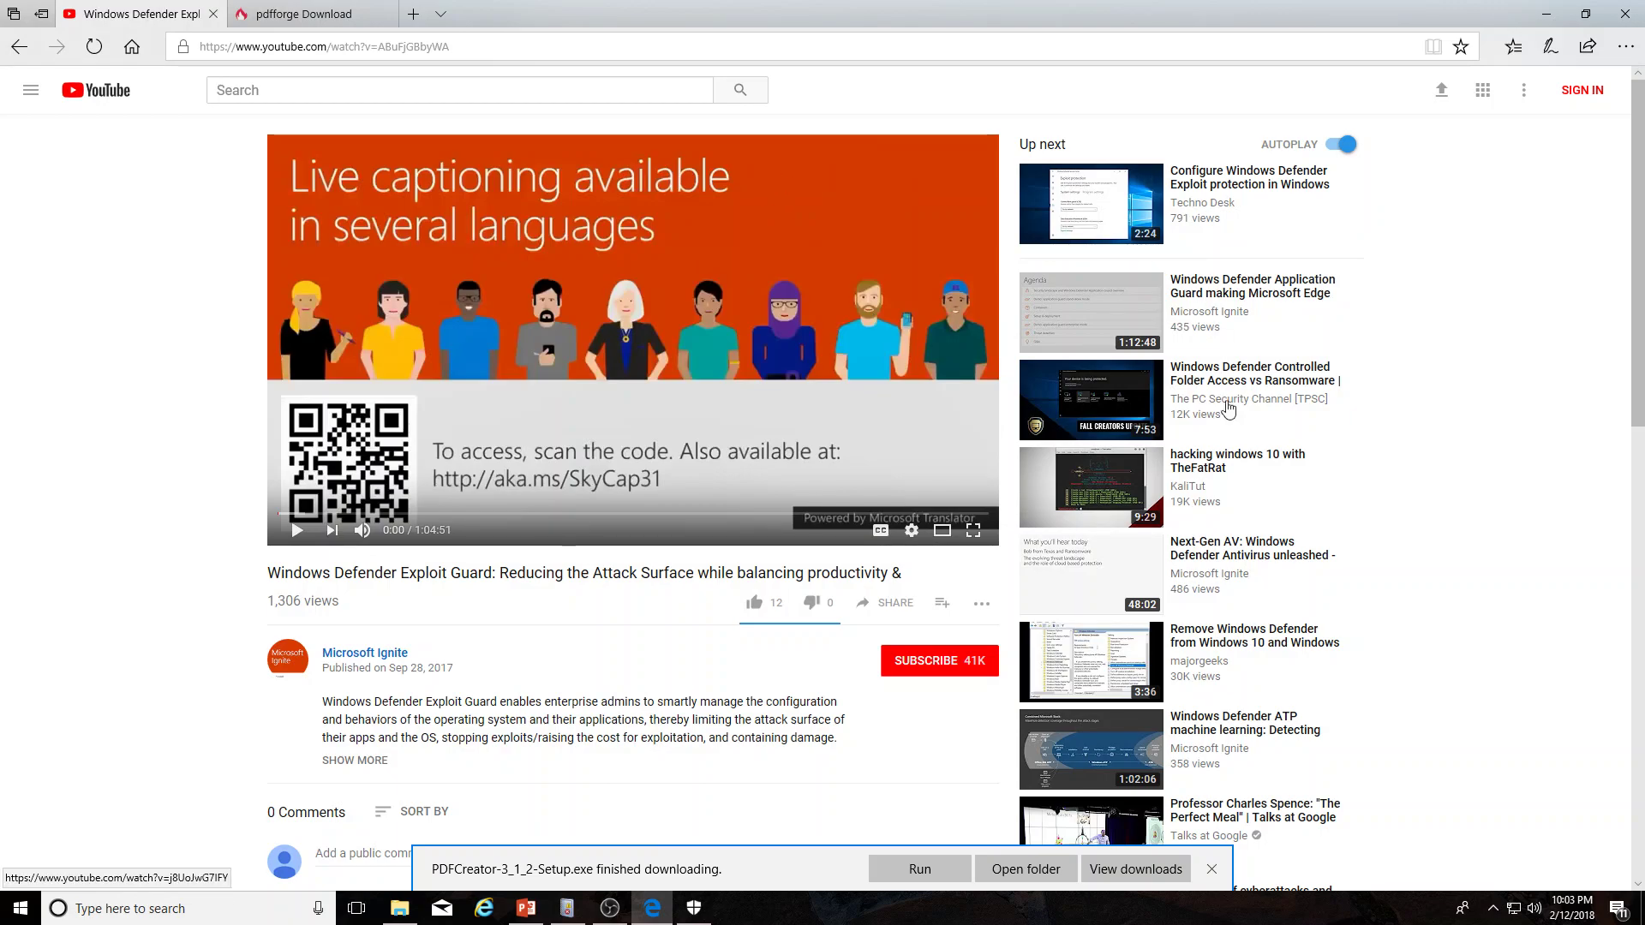
left_click(615, 910)
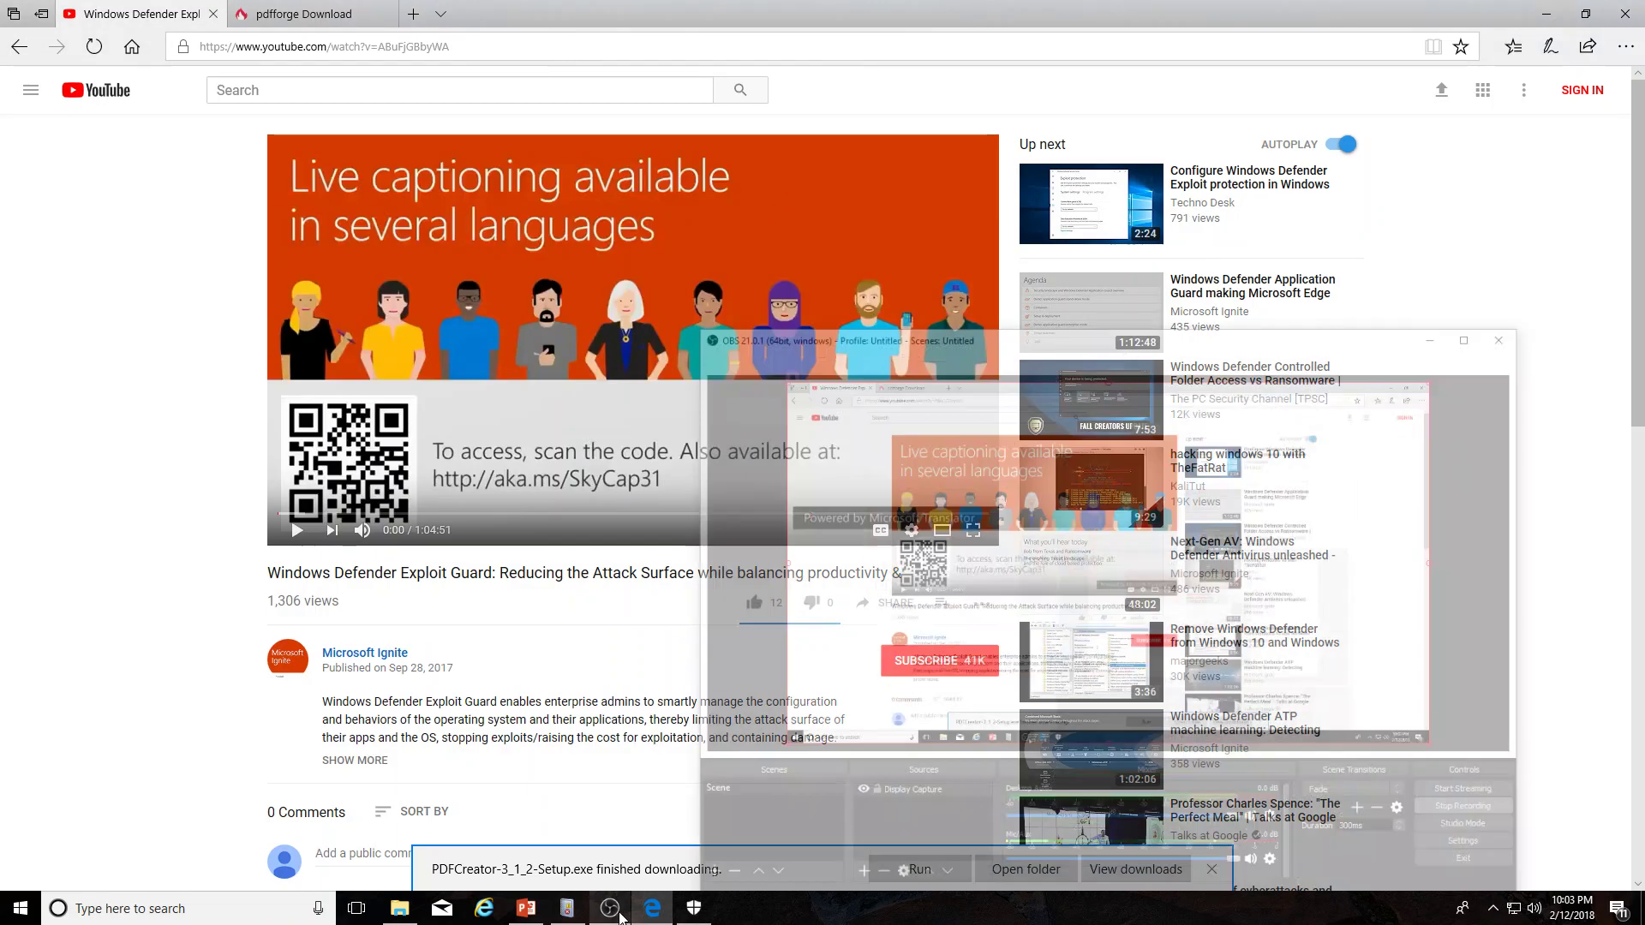